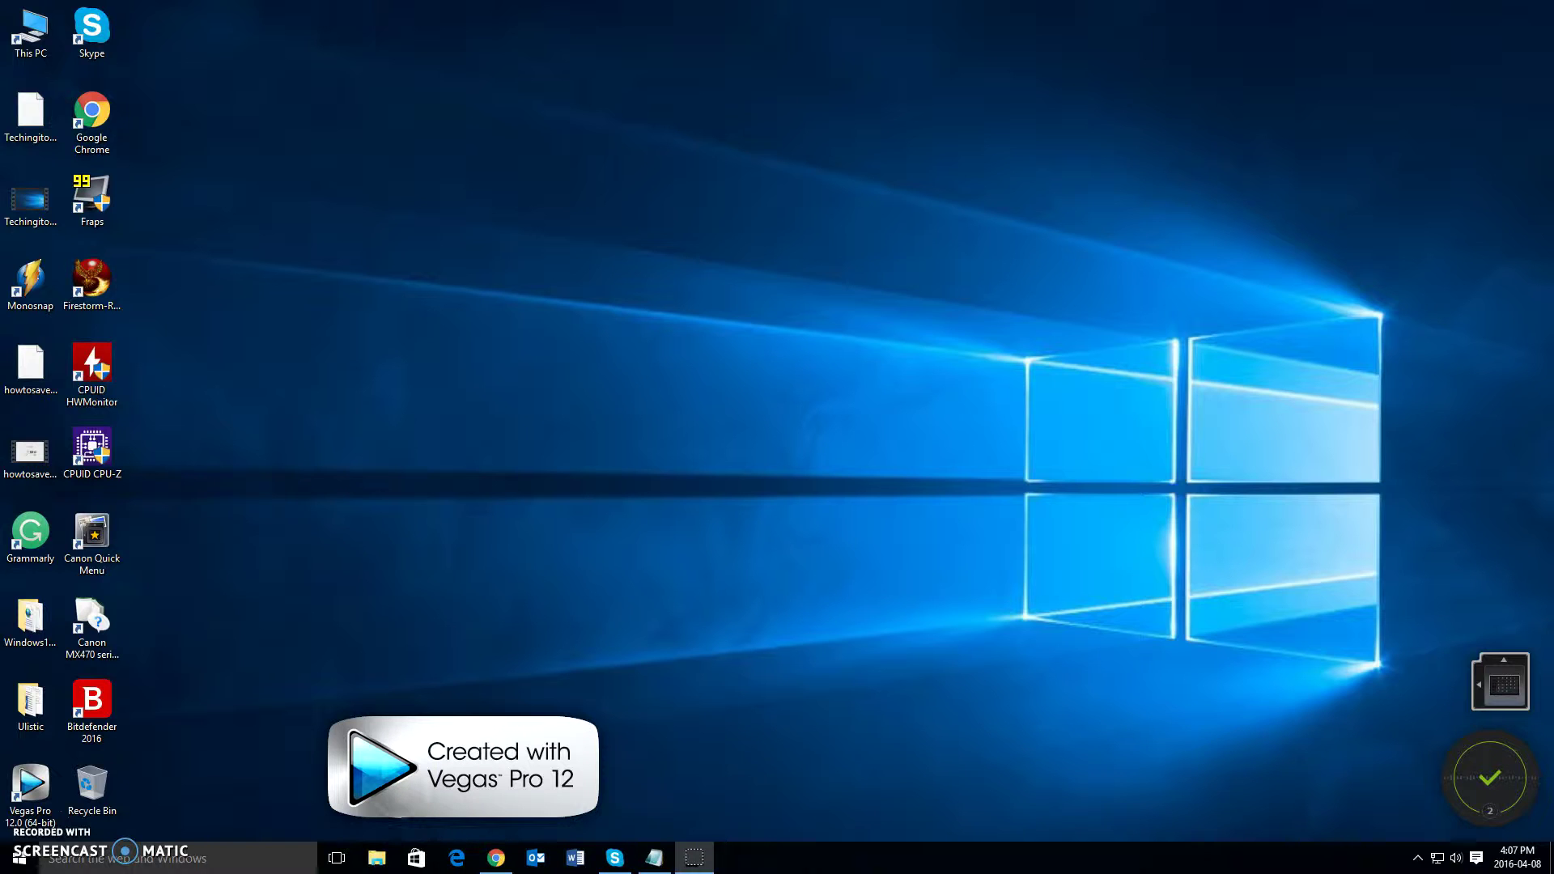
- Open Documents and Ctrl-select Apple Users Beware, the Windows 10 blog, iPhone 6S article, ankerportablebatt
click(381, 857)
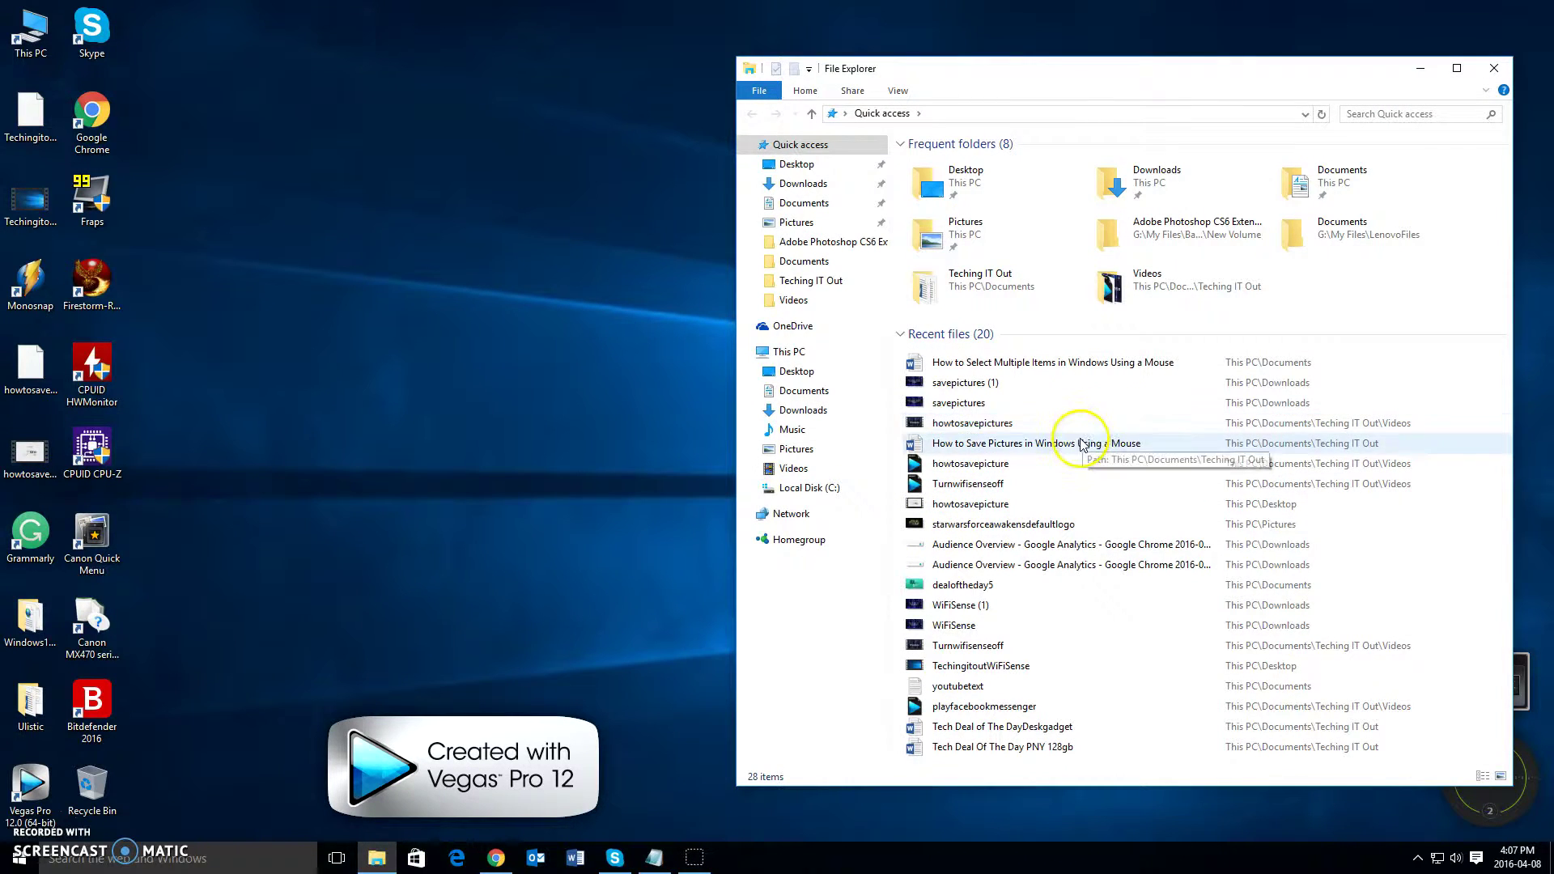
mouse_move(805, 391)
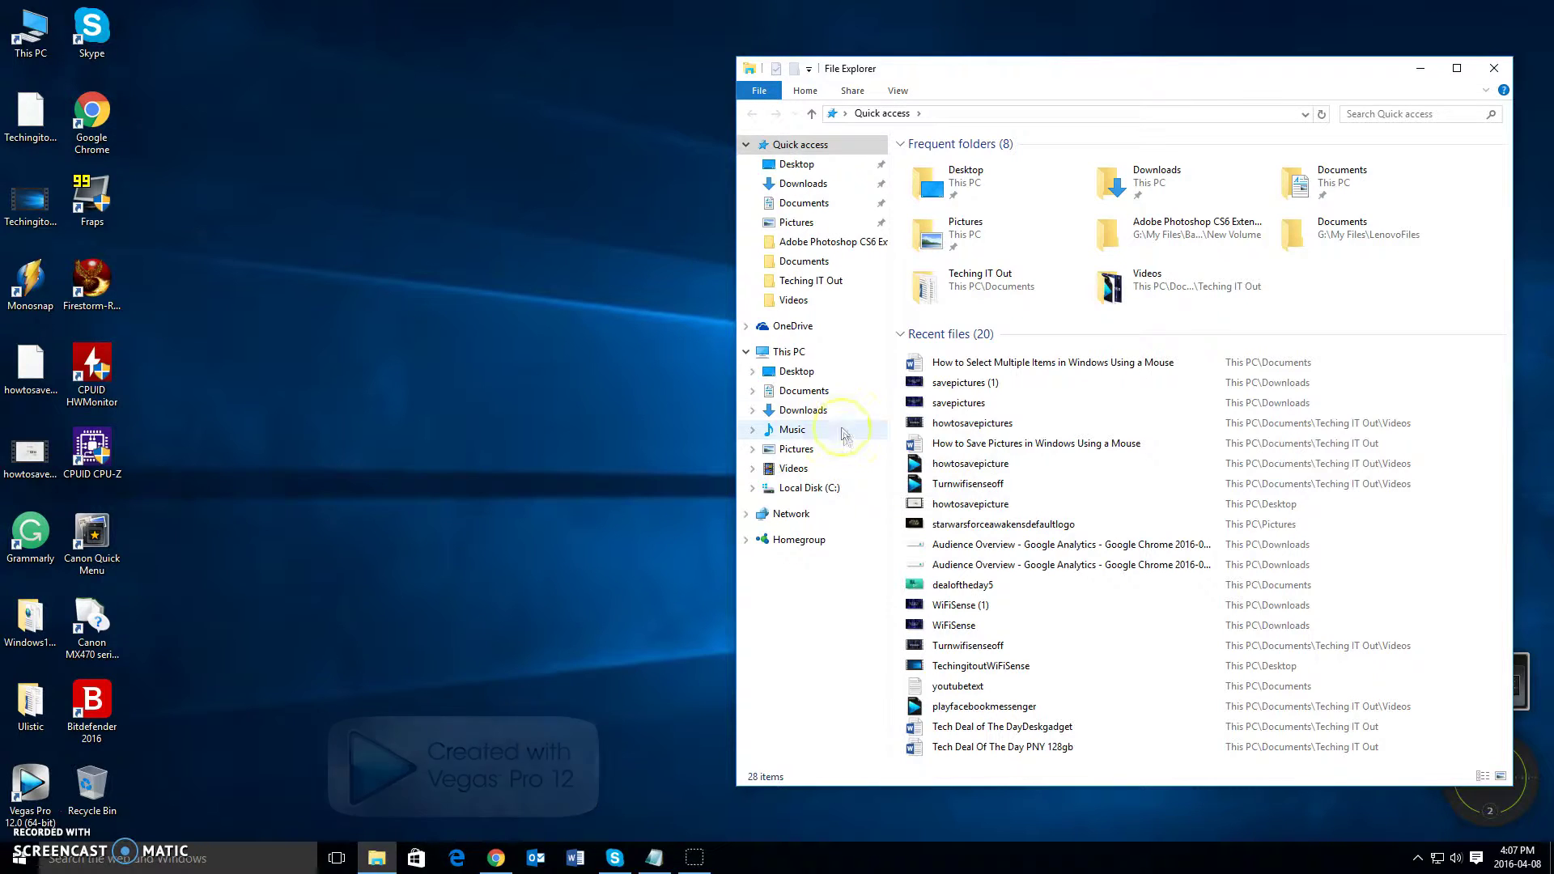
click(804, 395)
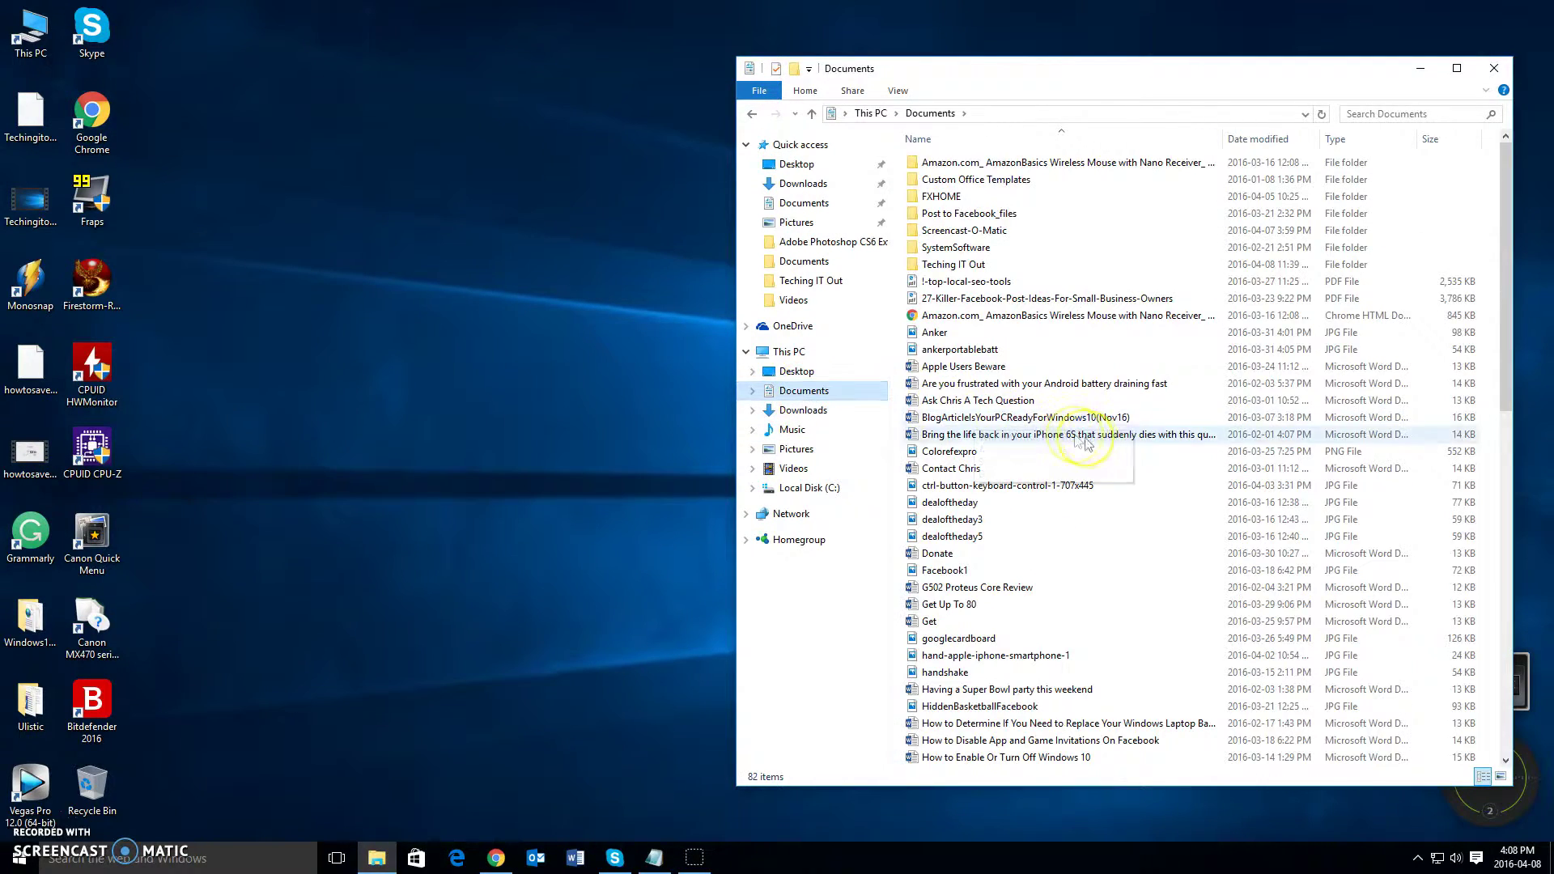
click(969, 370)
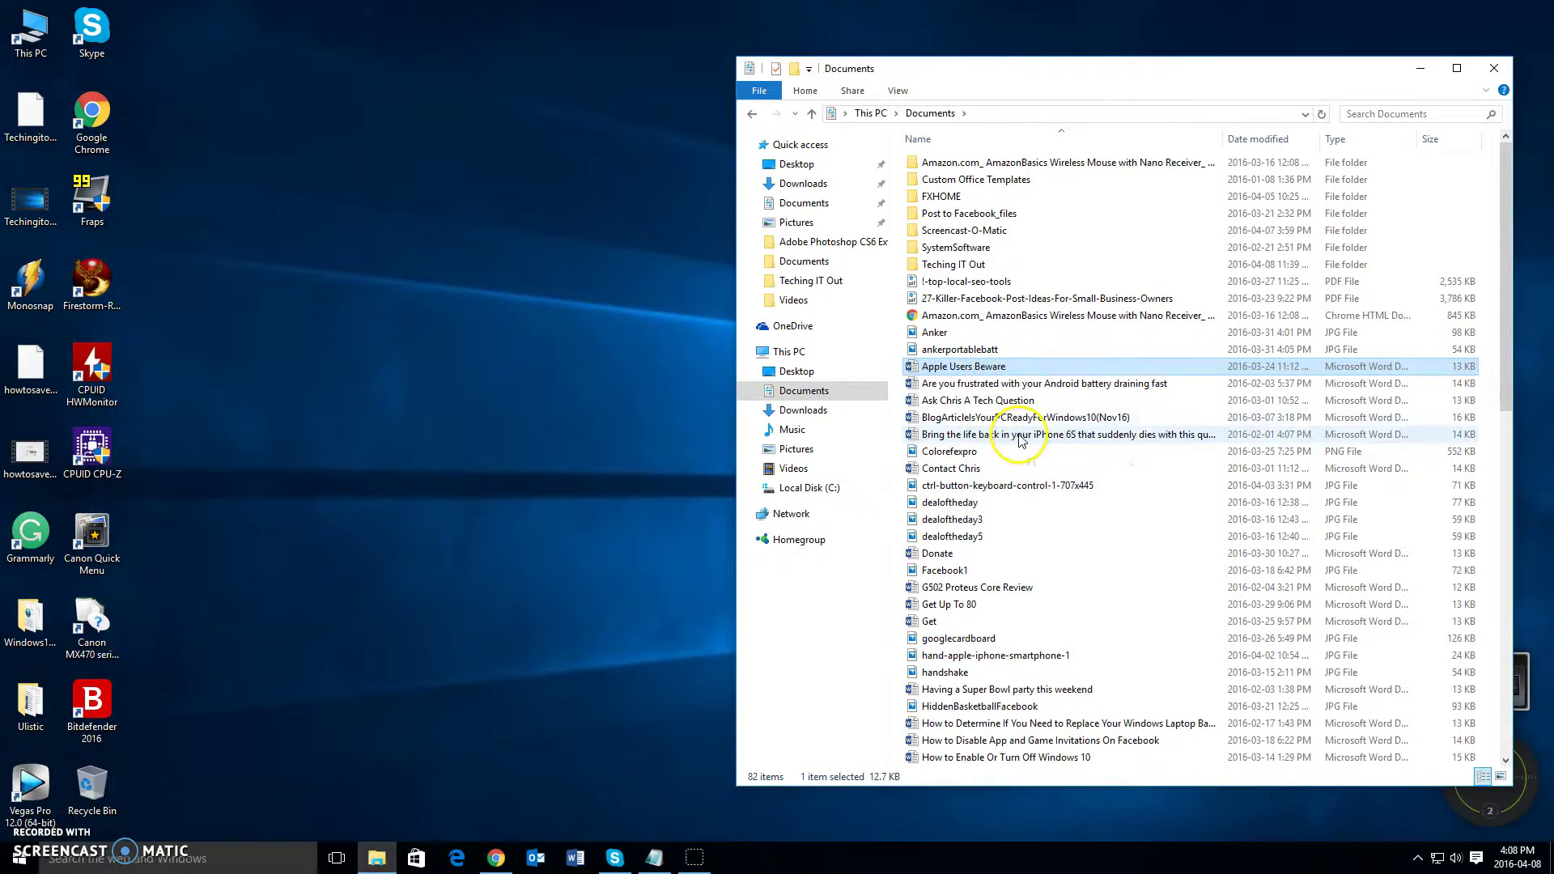
ctrl+click(993, 419)
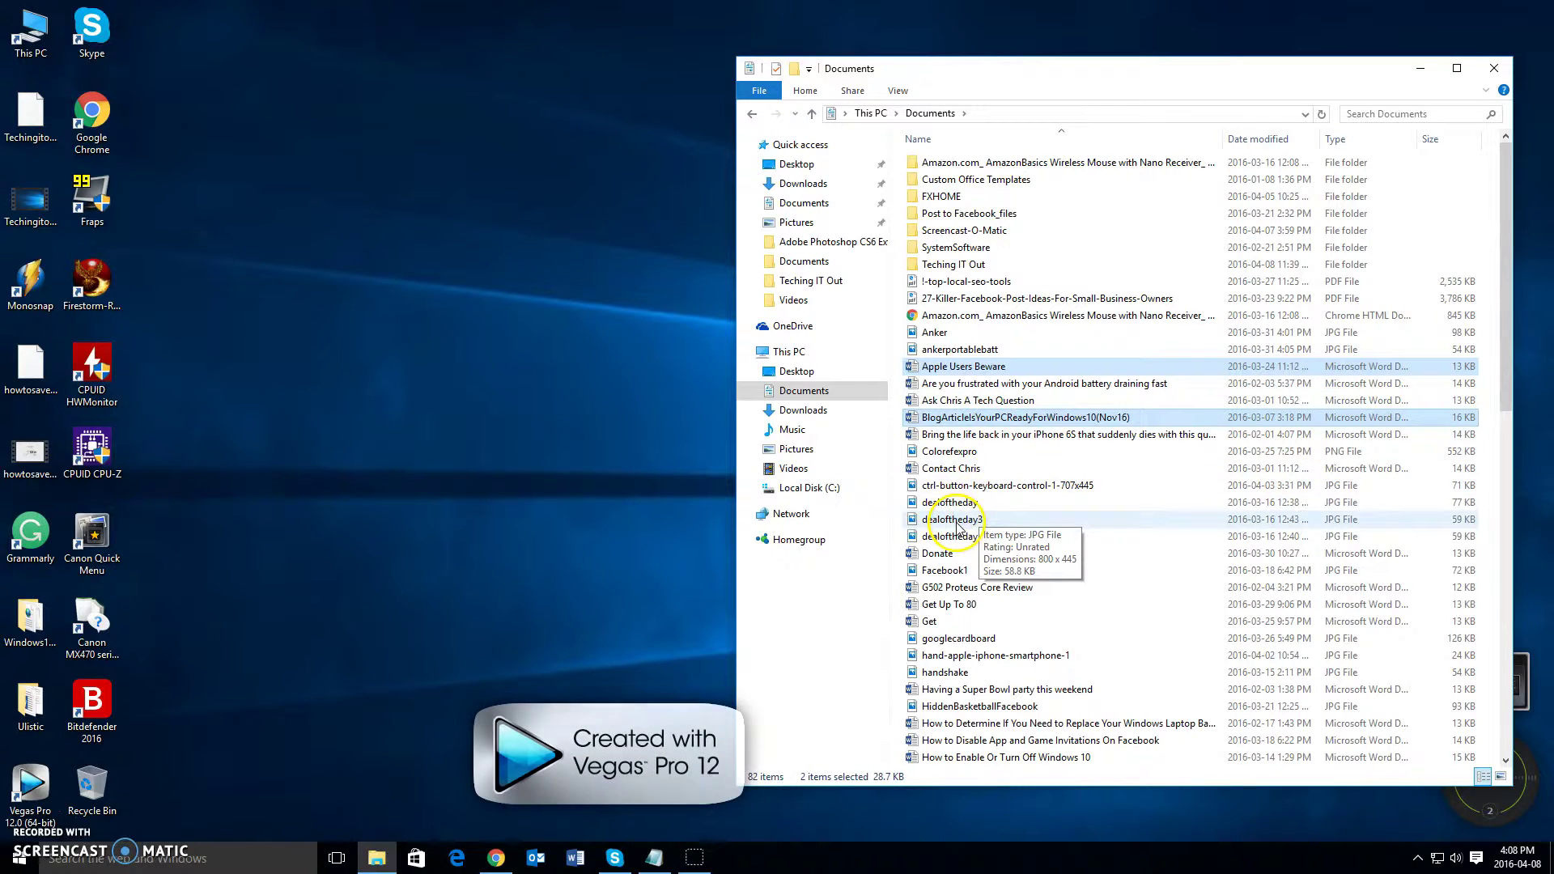
ctrl+click(959, 436)
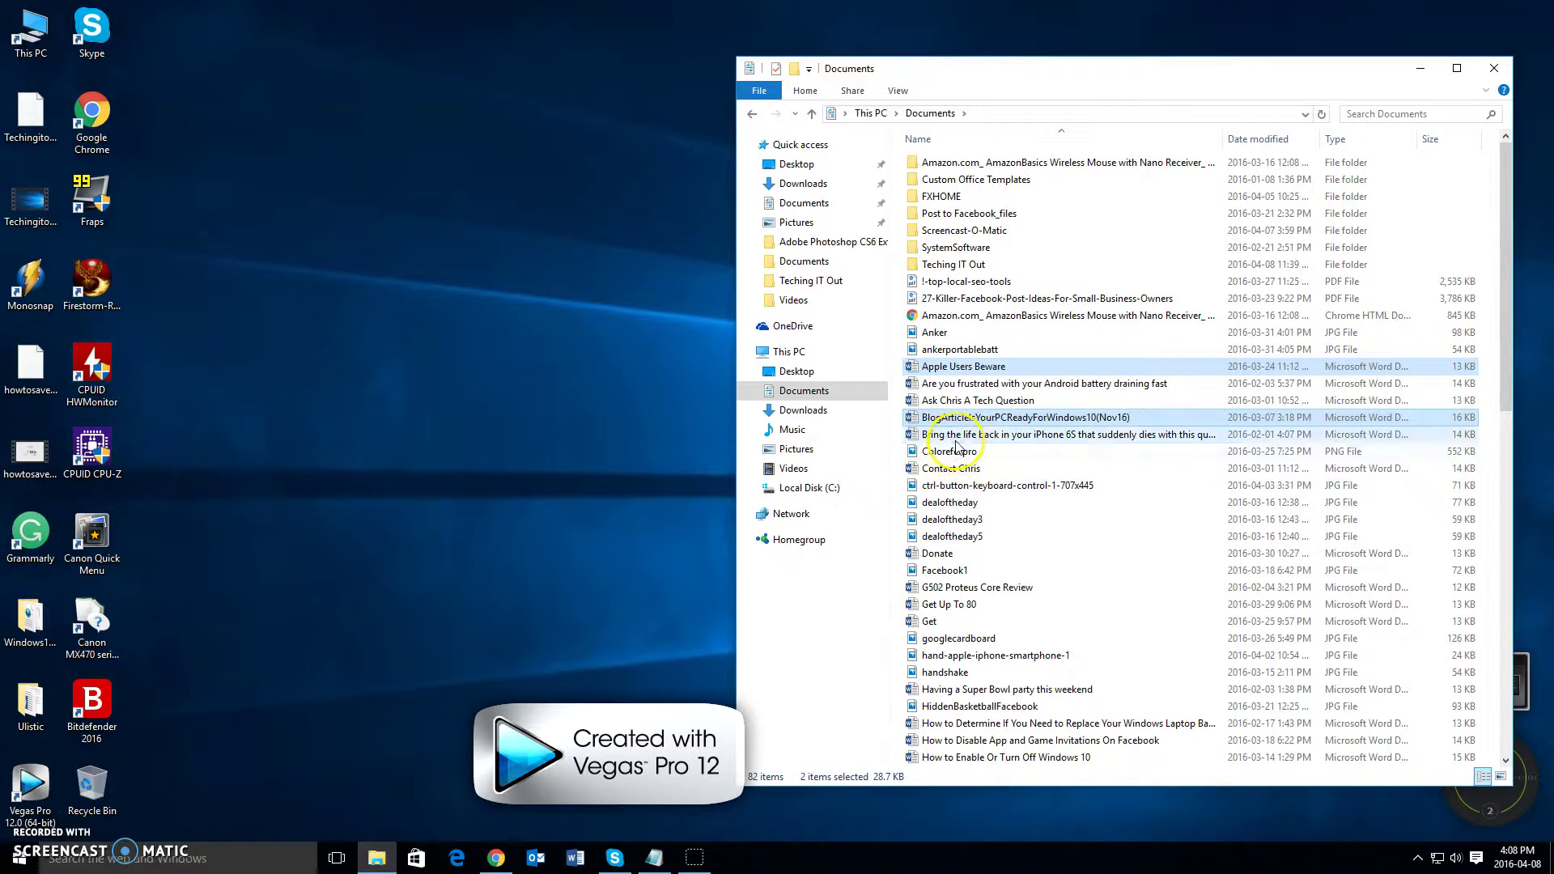
ctrl+click(967, 352)
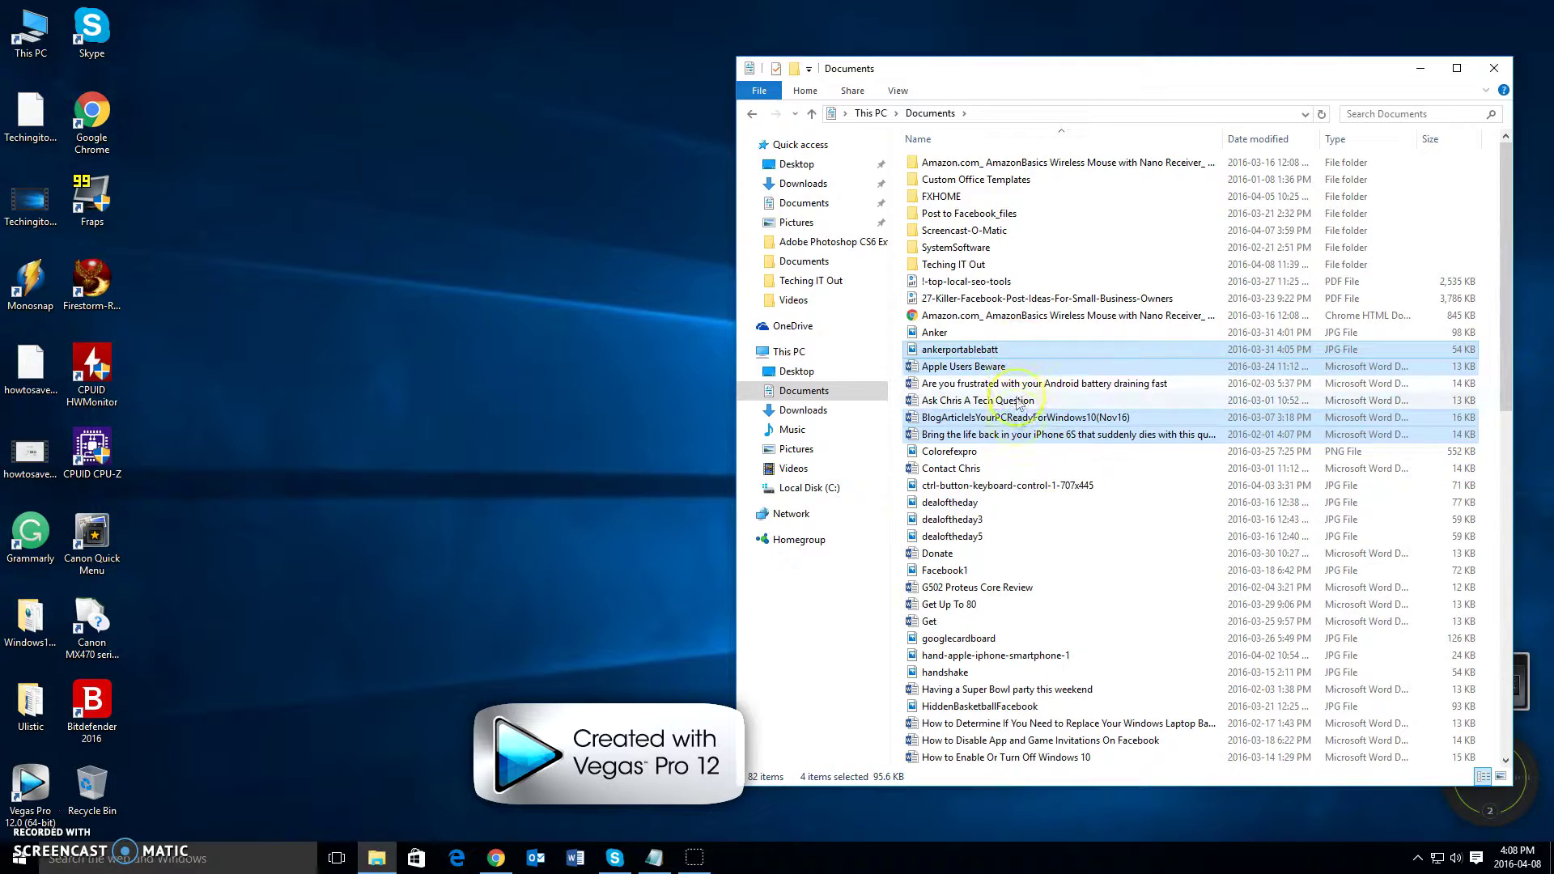
right_click(1002, 367)
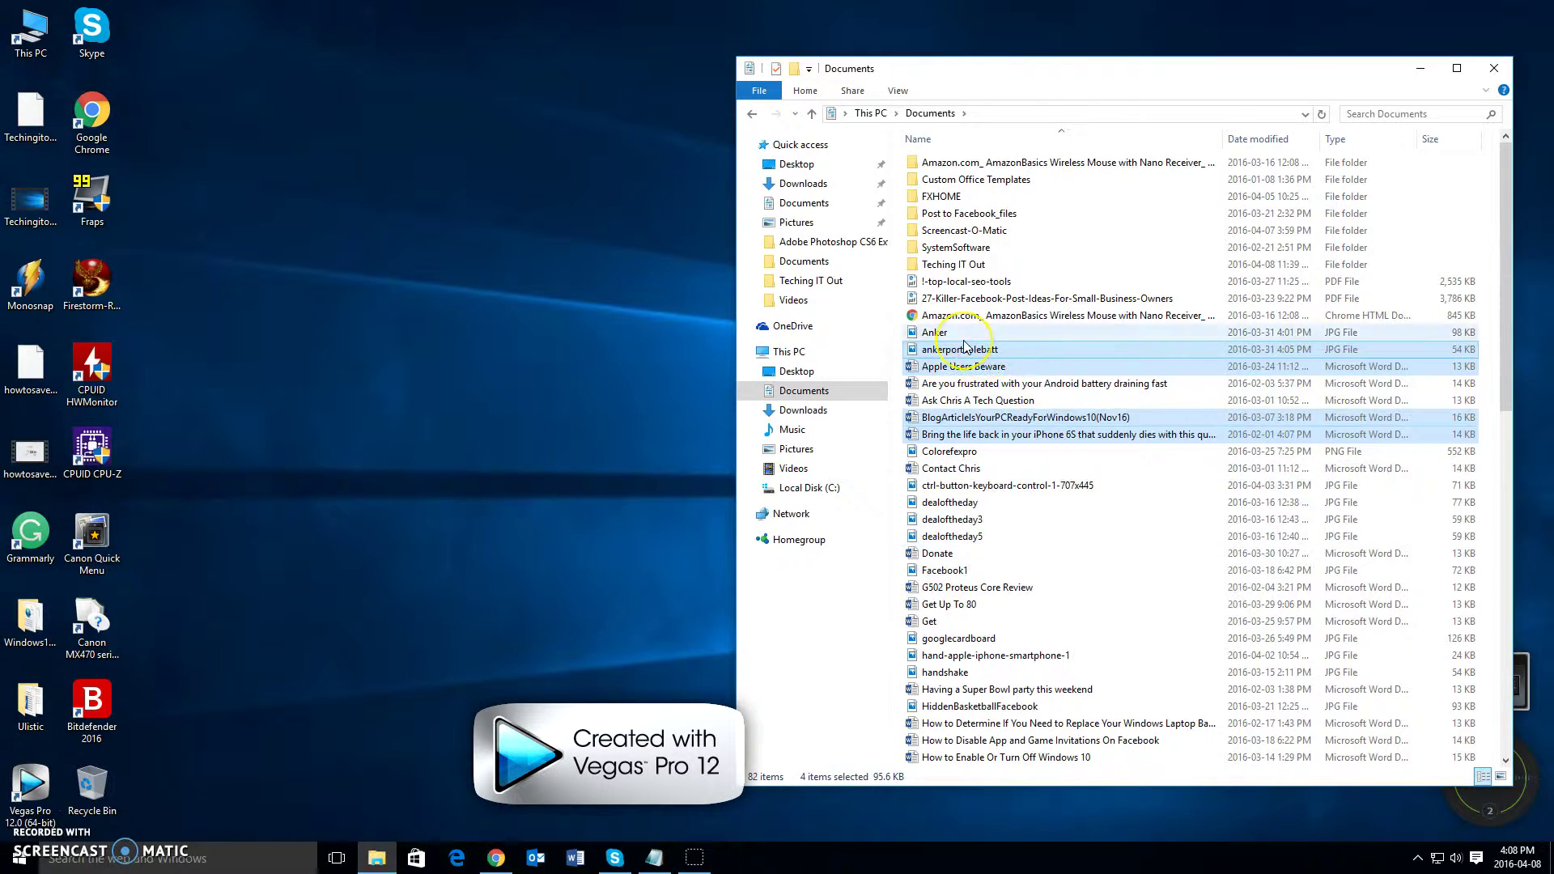
drag(959, 350, 972, 367)
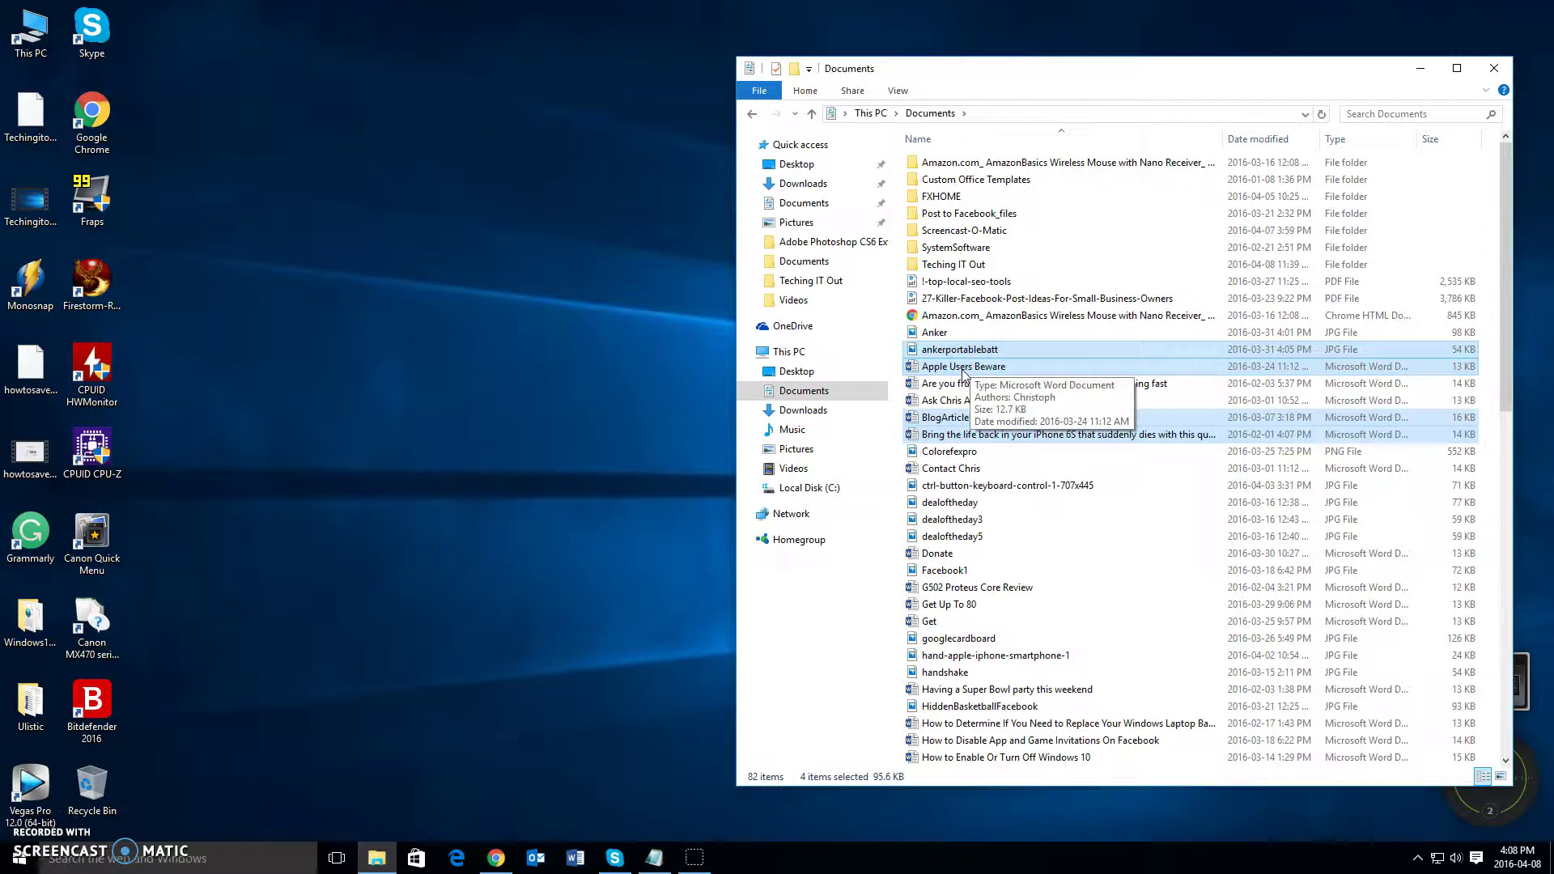
- Shift-select the twelve files from Apple Users Beware through Donate, totaling 909 KB
click(965, 367)
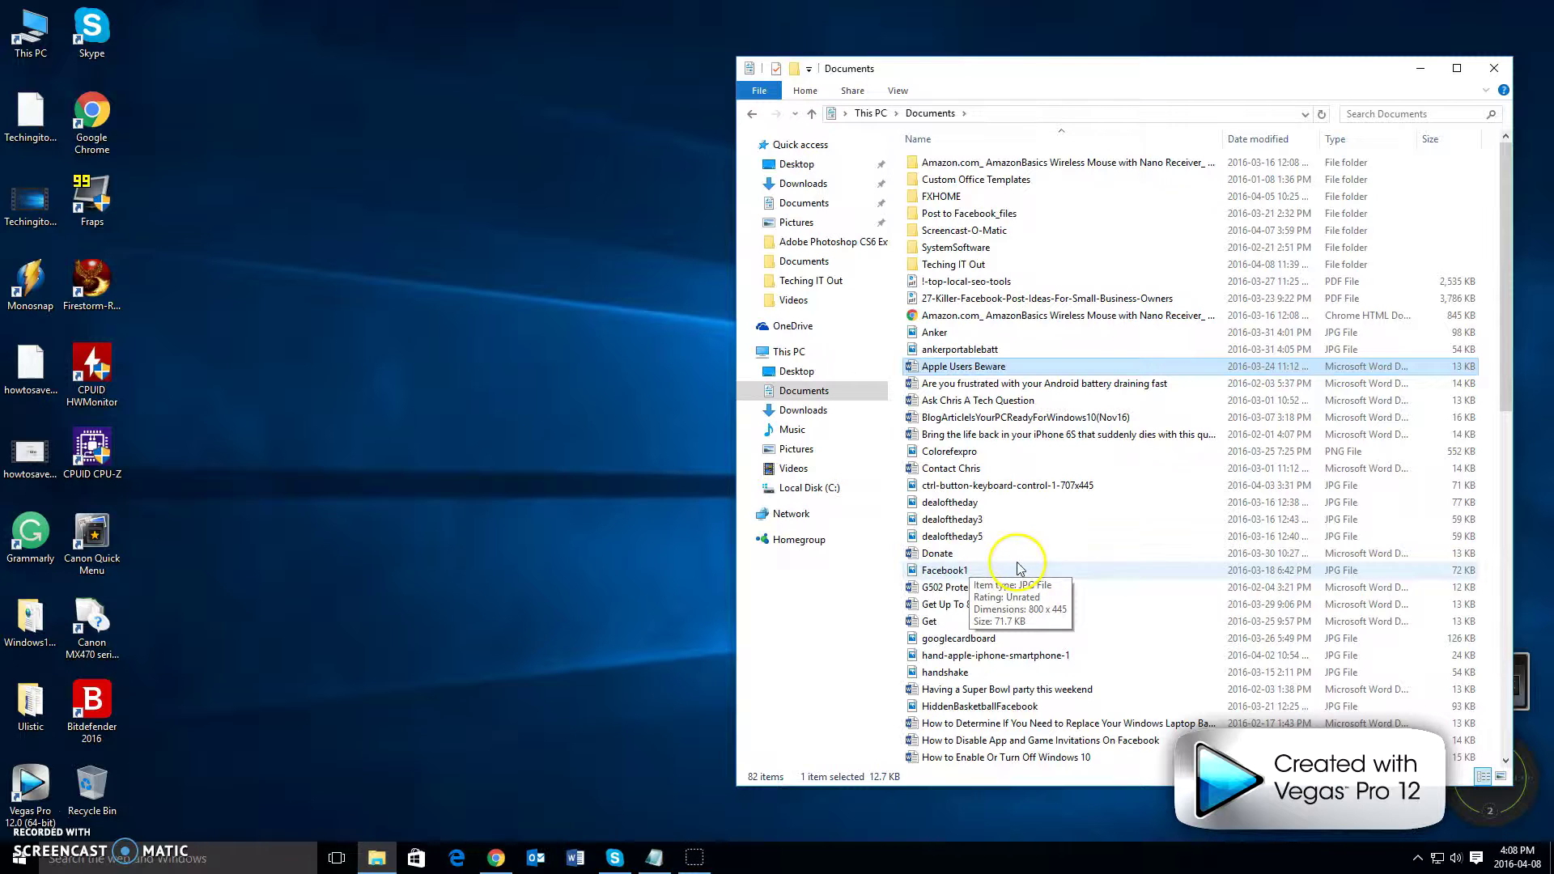
shift+click(940, 555)
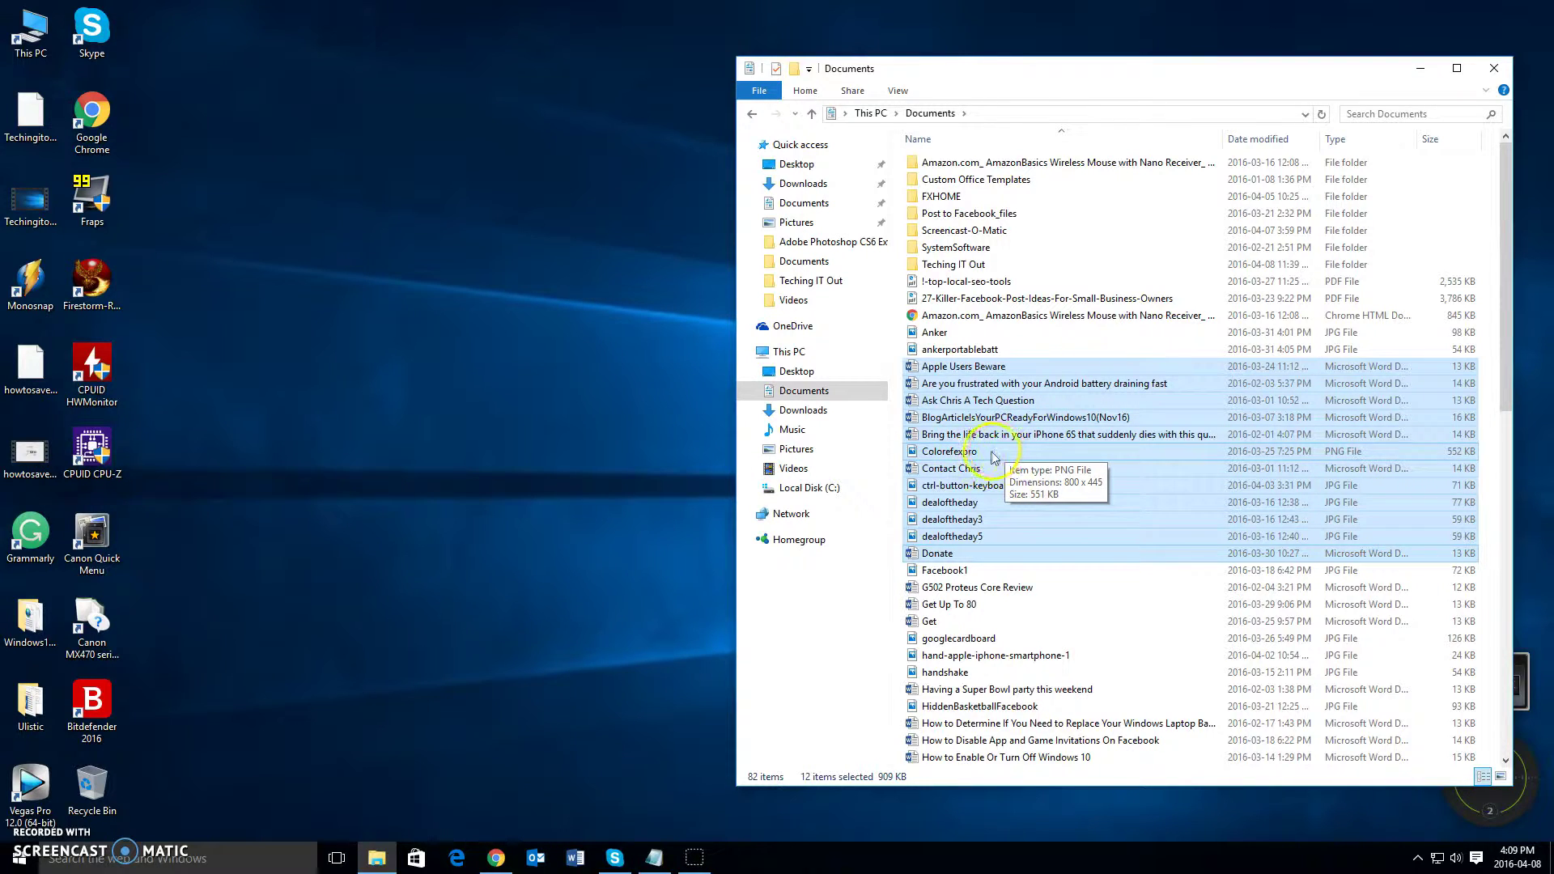
- Deselect Colorefexpro, dealoftheday, dealoftheday3 and dealoftheday5, leaving eight files (164 KB) selected
ctrl+click(965, 453)
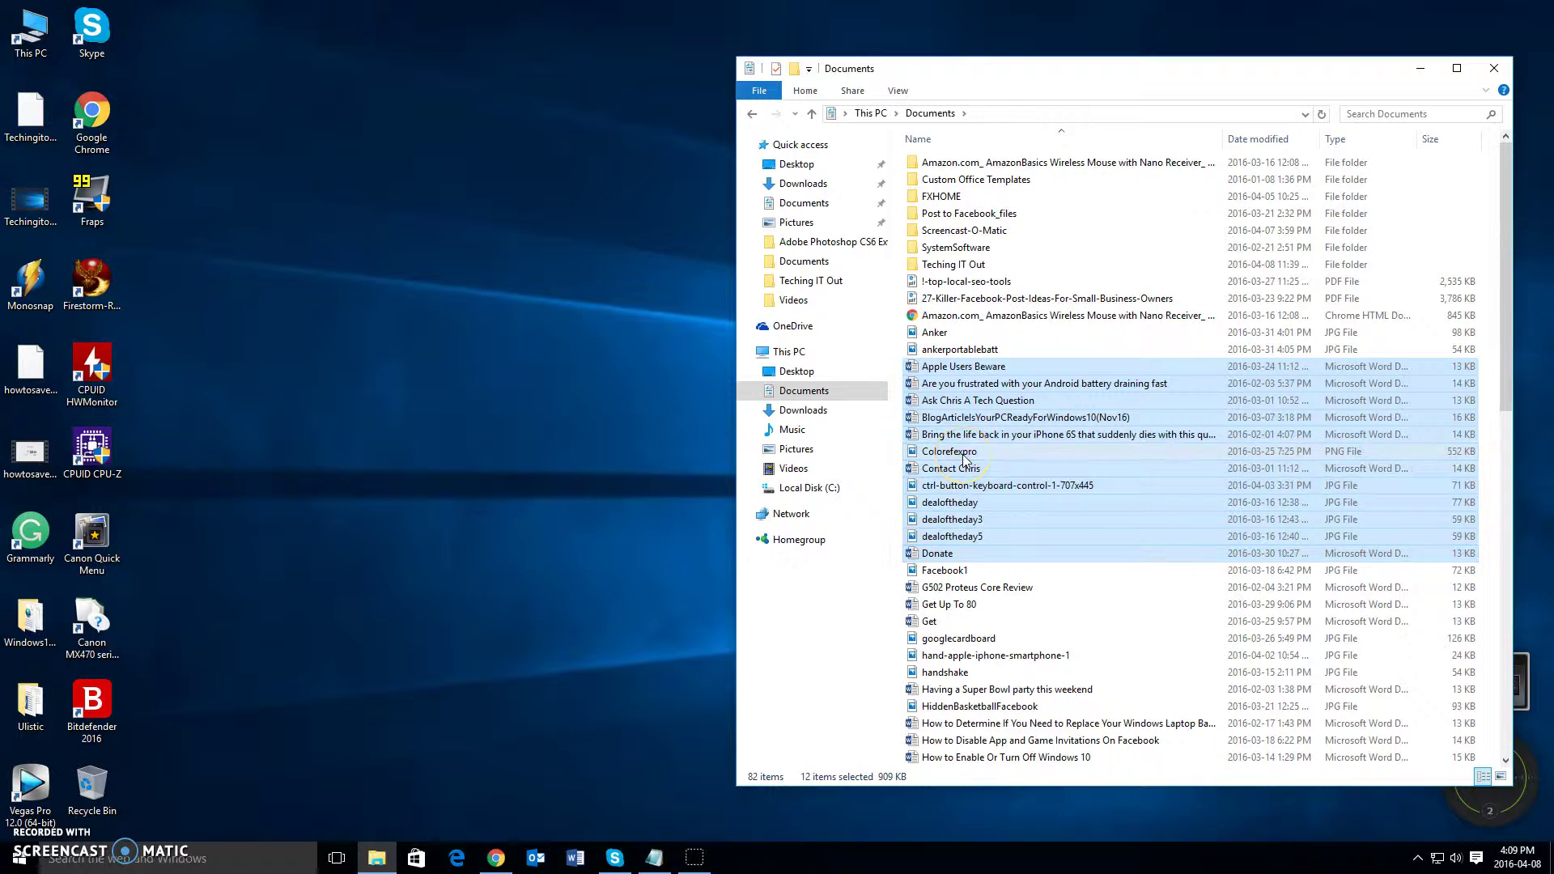
ctrl+click(979, 502)
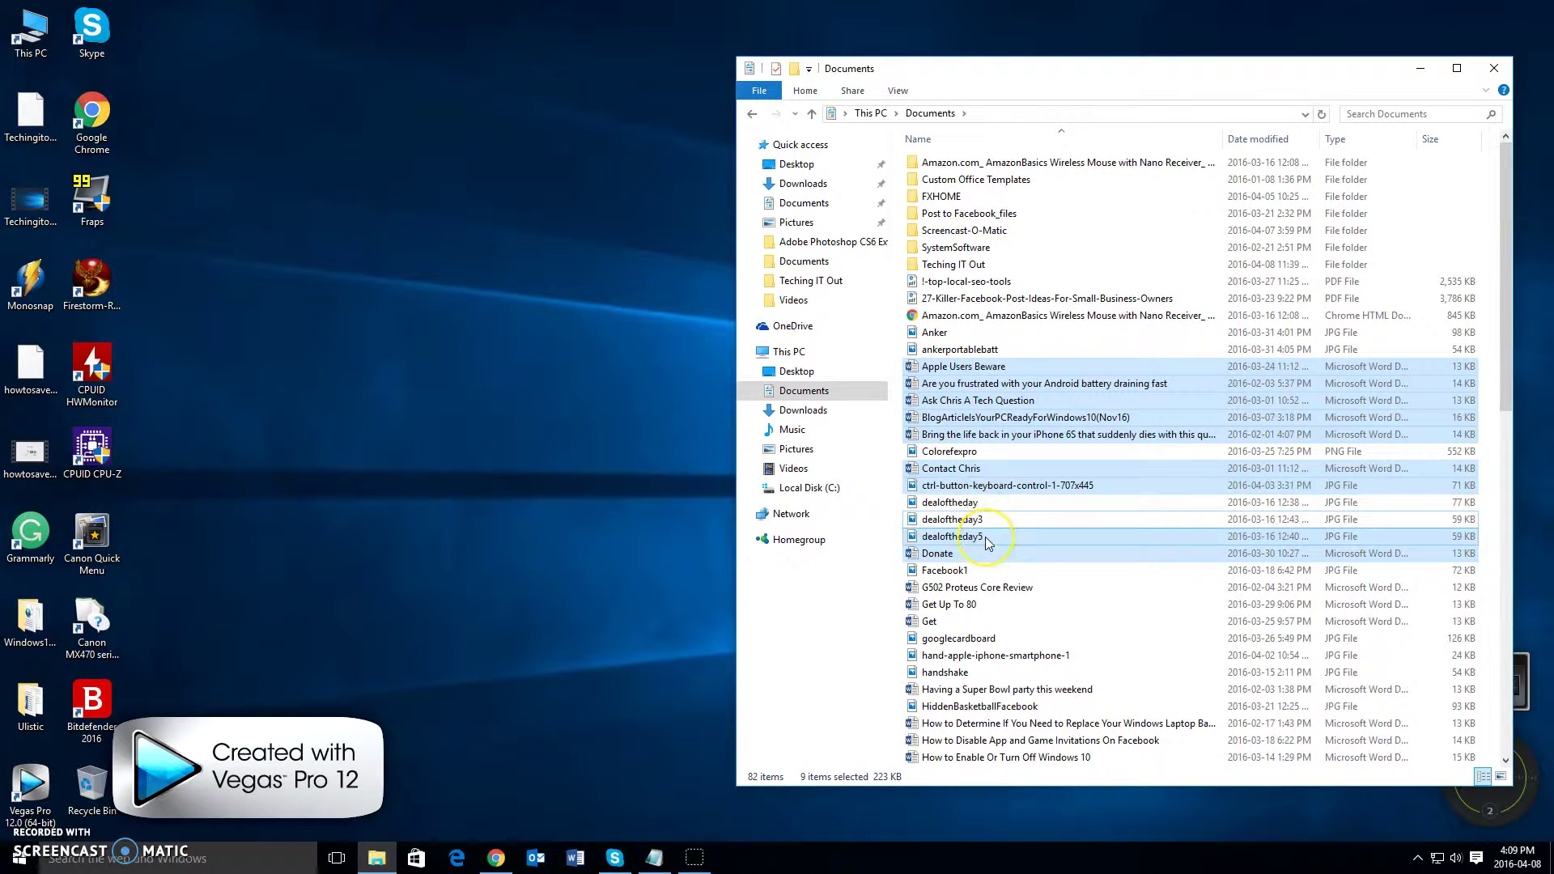
ctrl+click(985, 538)
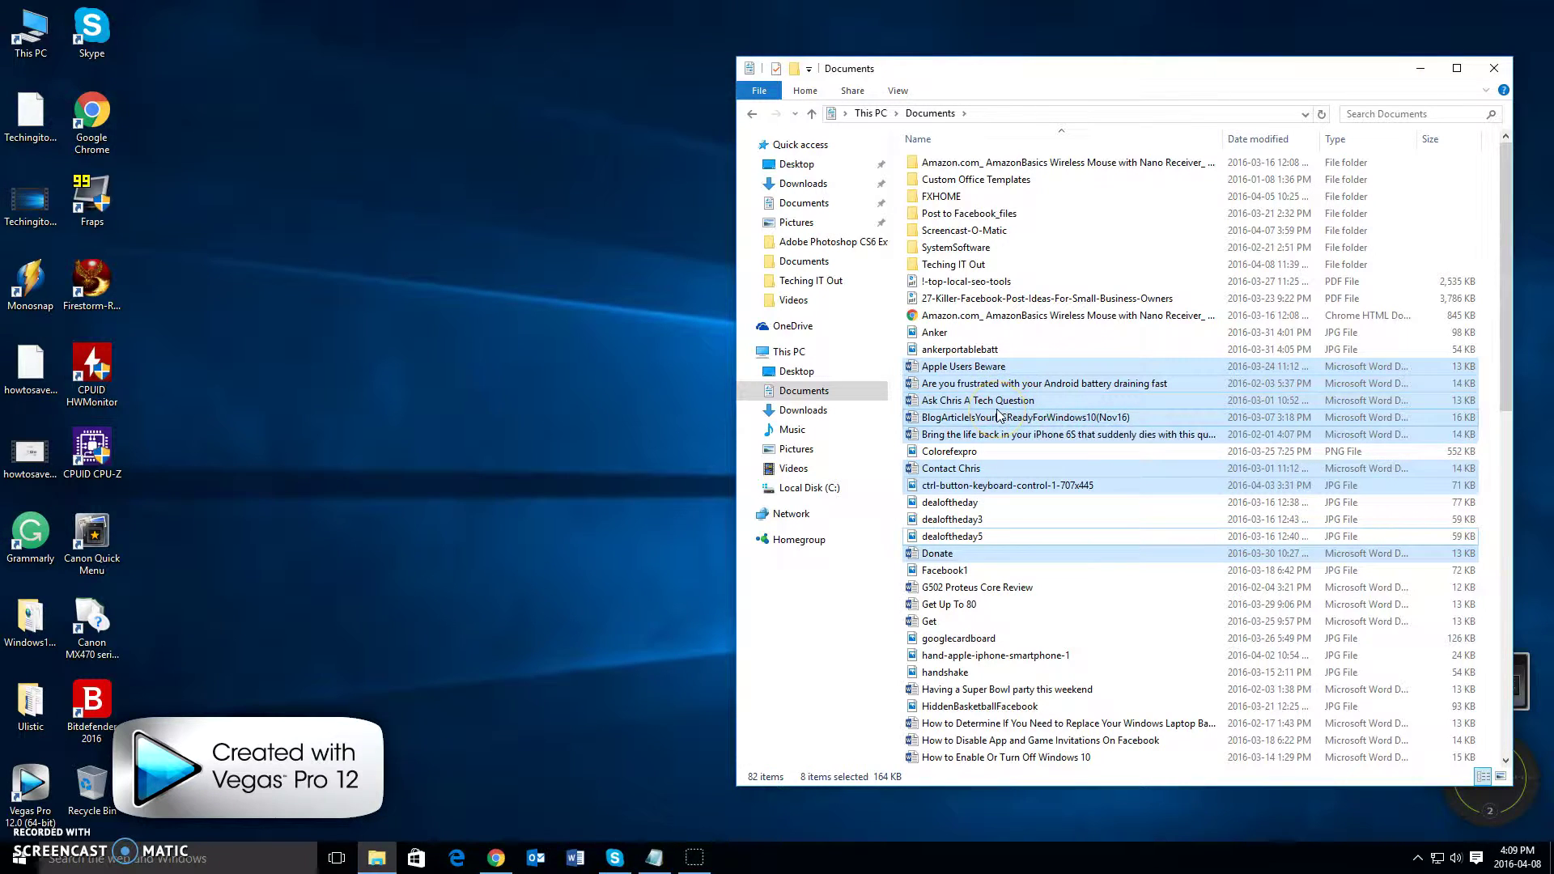
- Select only the Android battery document, visit Screencast-O-Matic's Recordings-only contents, and return to Documents
right_click(998, 417)
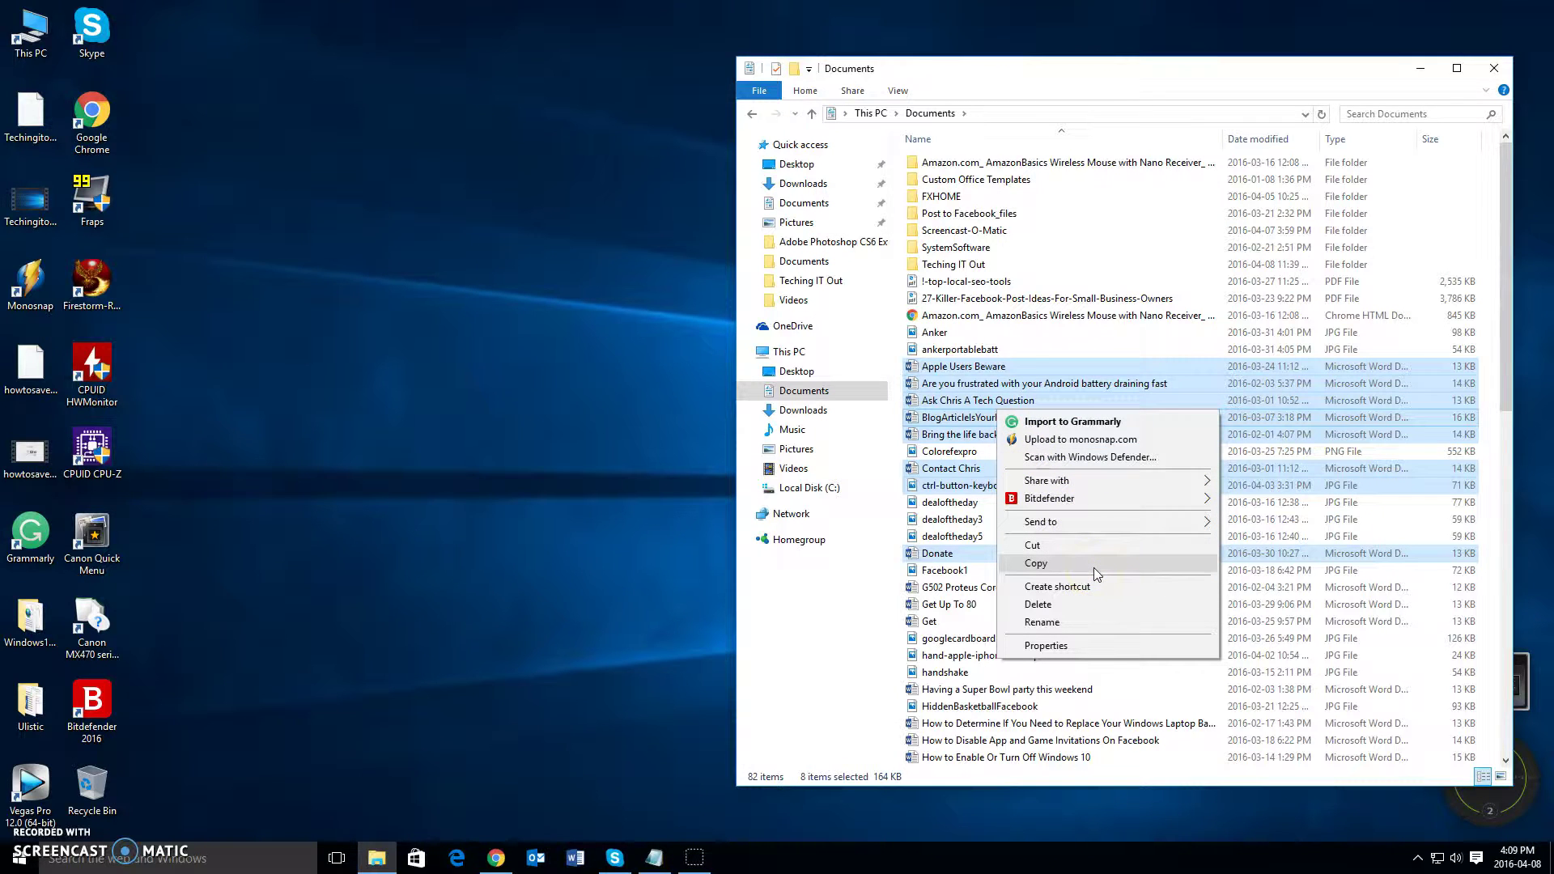
click(959, 383)
double_click(947, 231)
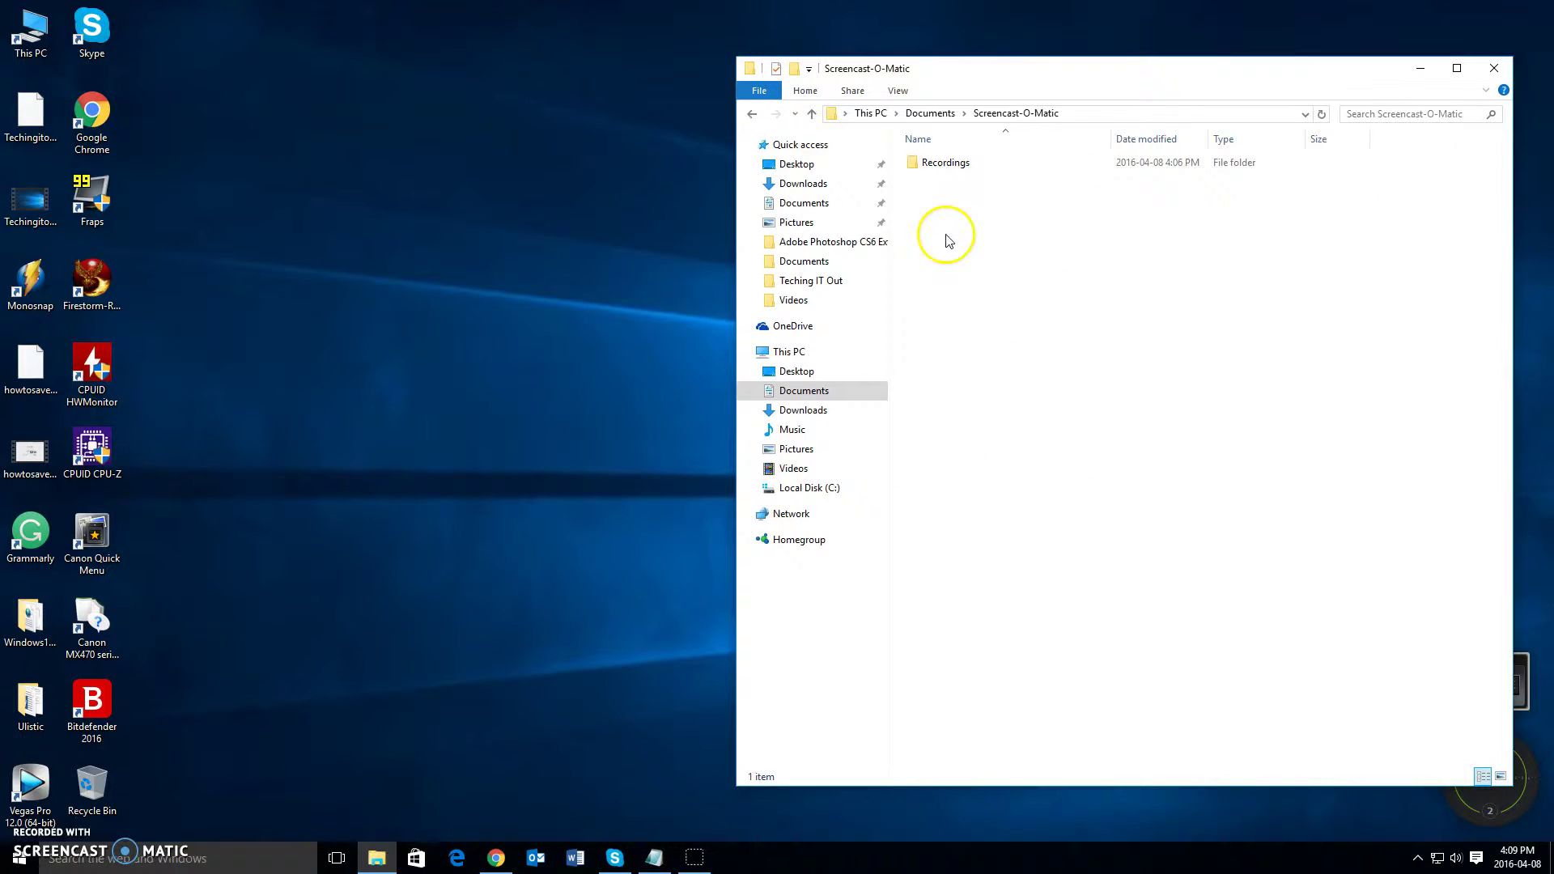
right_click(1006, 371)
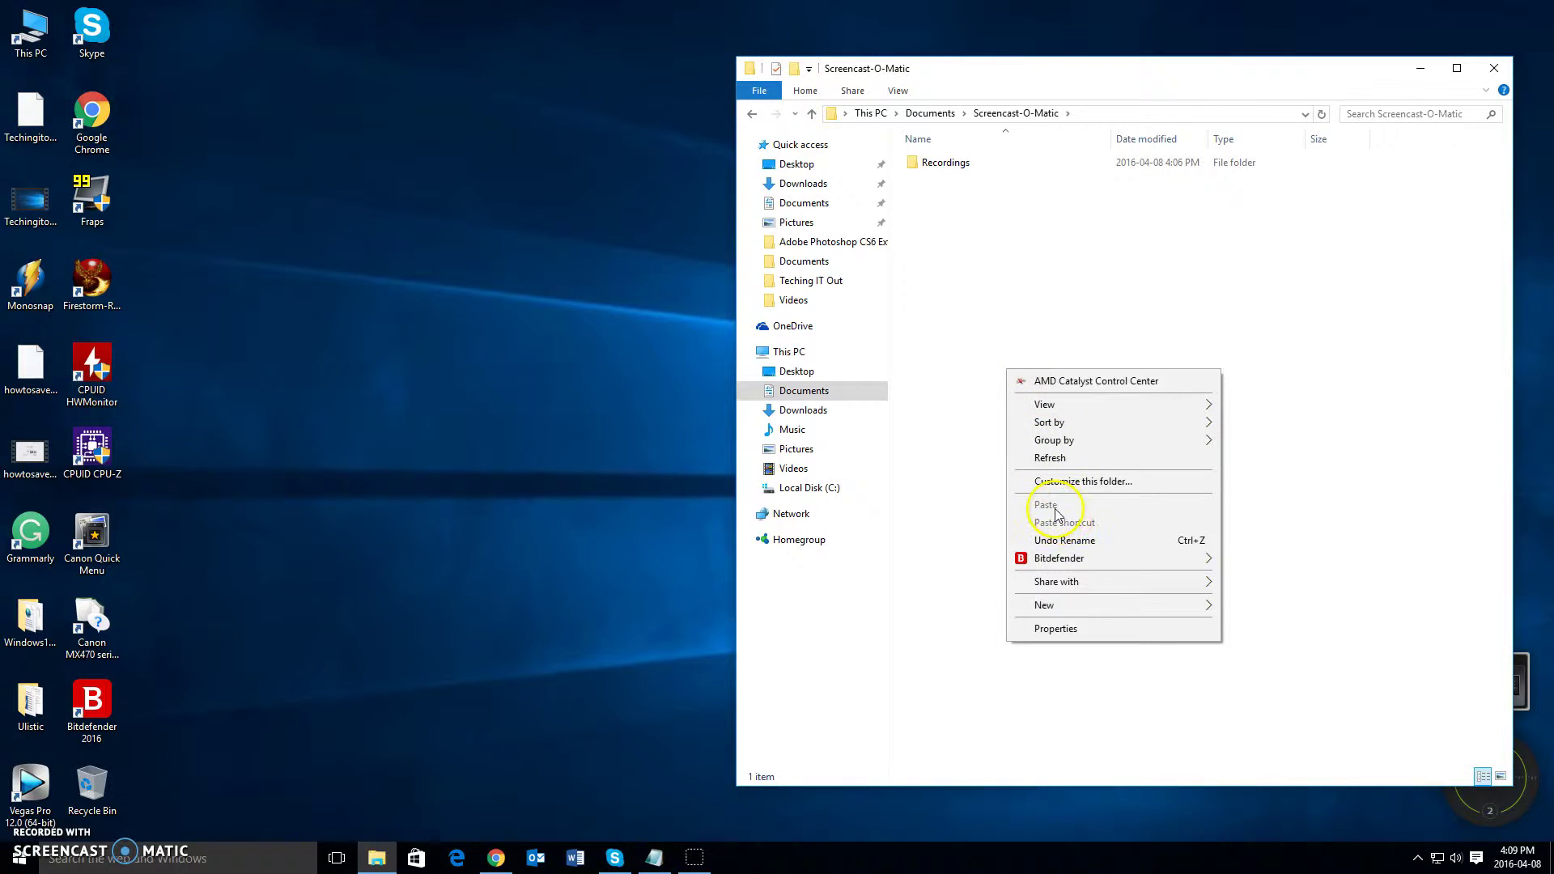
click(940, 436)
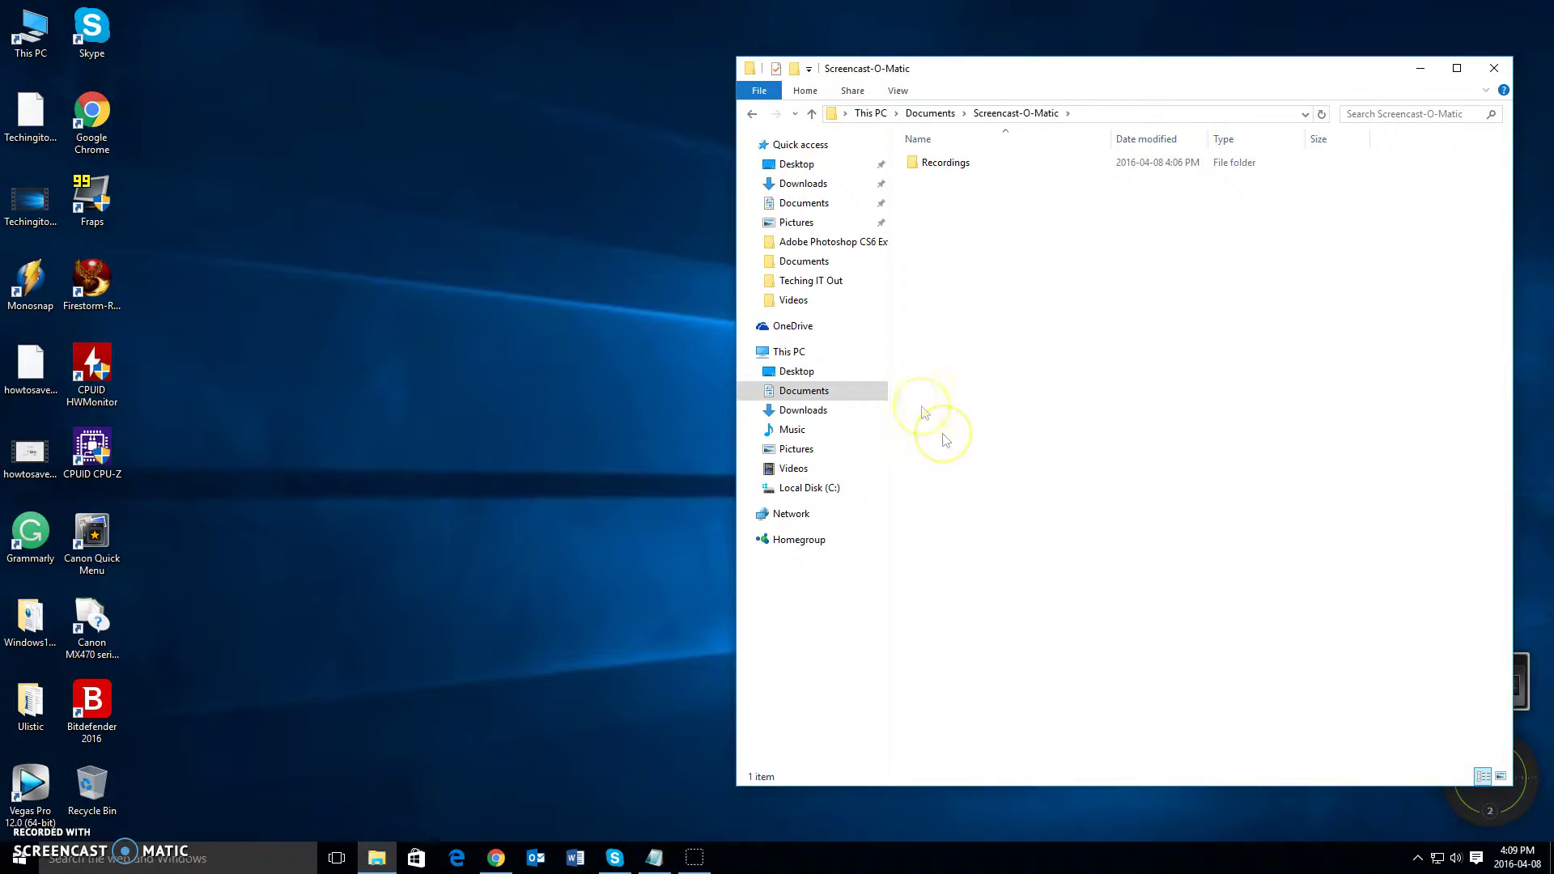
click(752, 114)
- Select the five Word documents, from the Android battery document down, excluding the image files
click(967, 384)
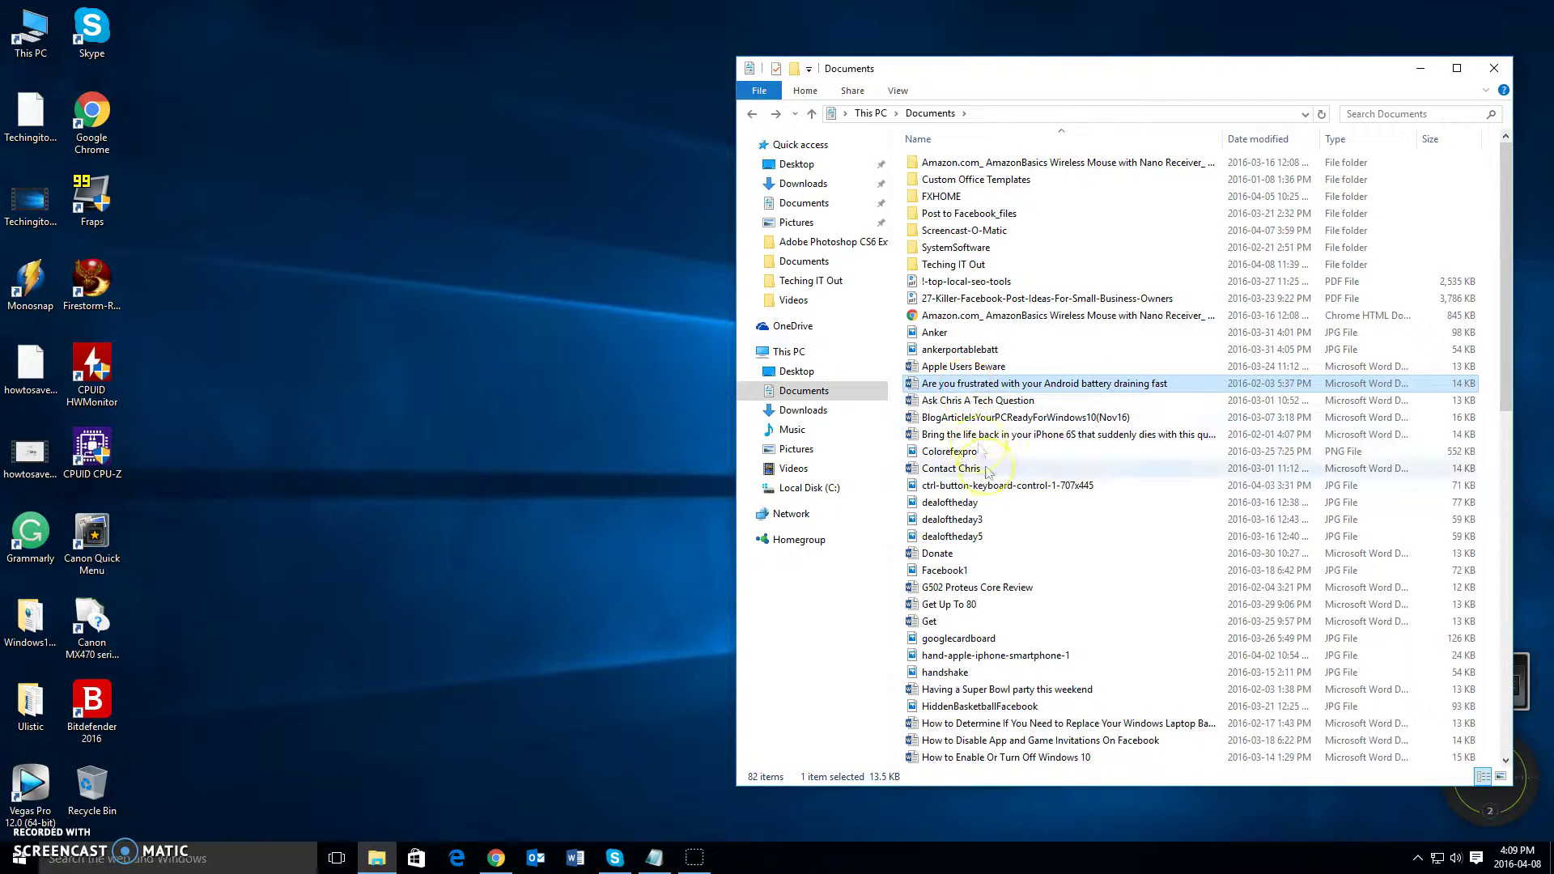
shift+click(959, 536)
ctrl+click(981, 503)
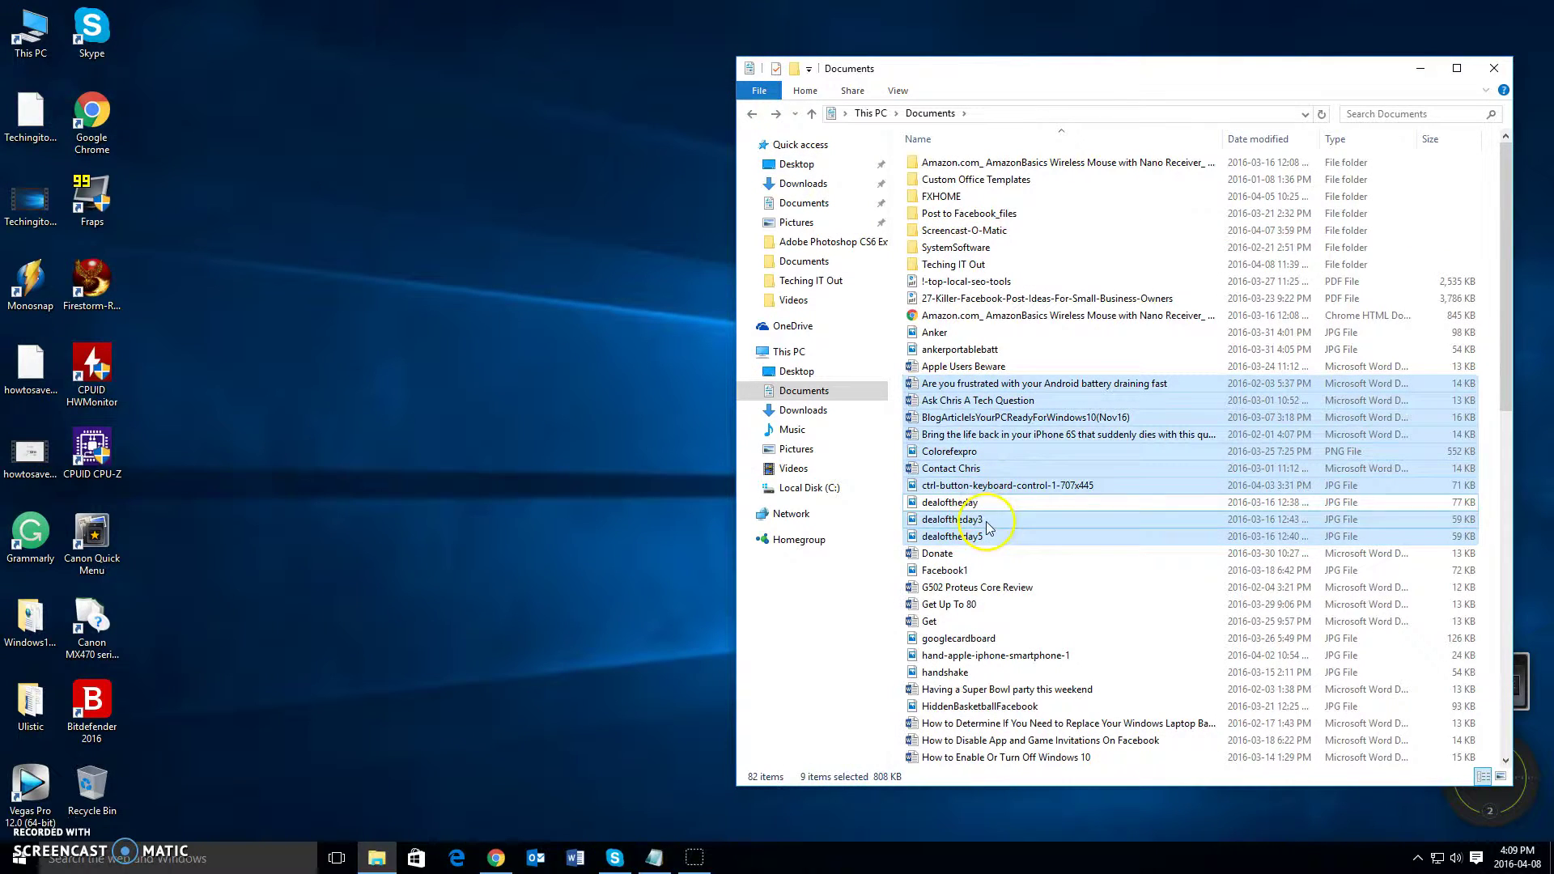
ctrl+click(986, 454)
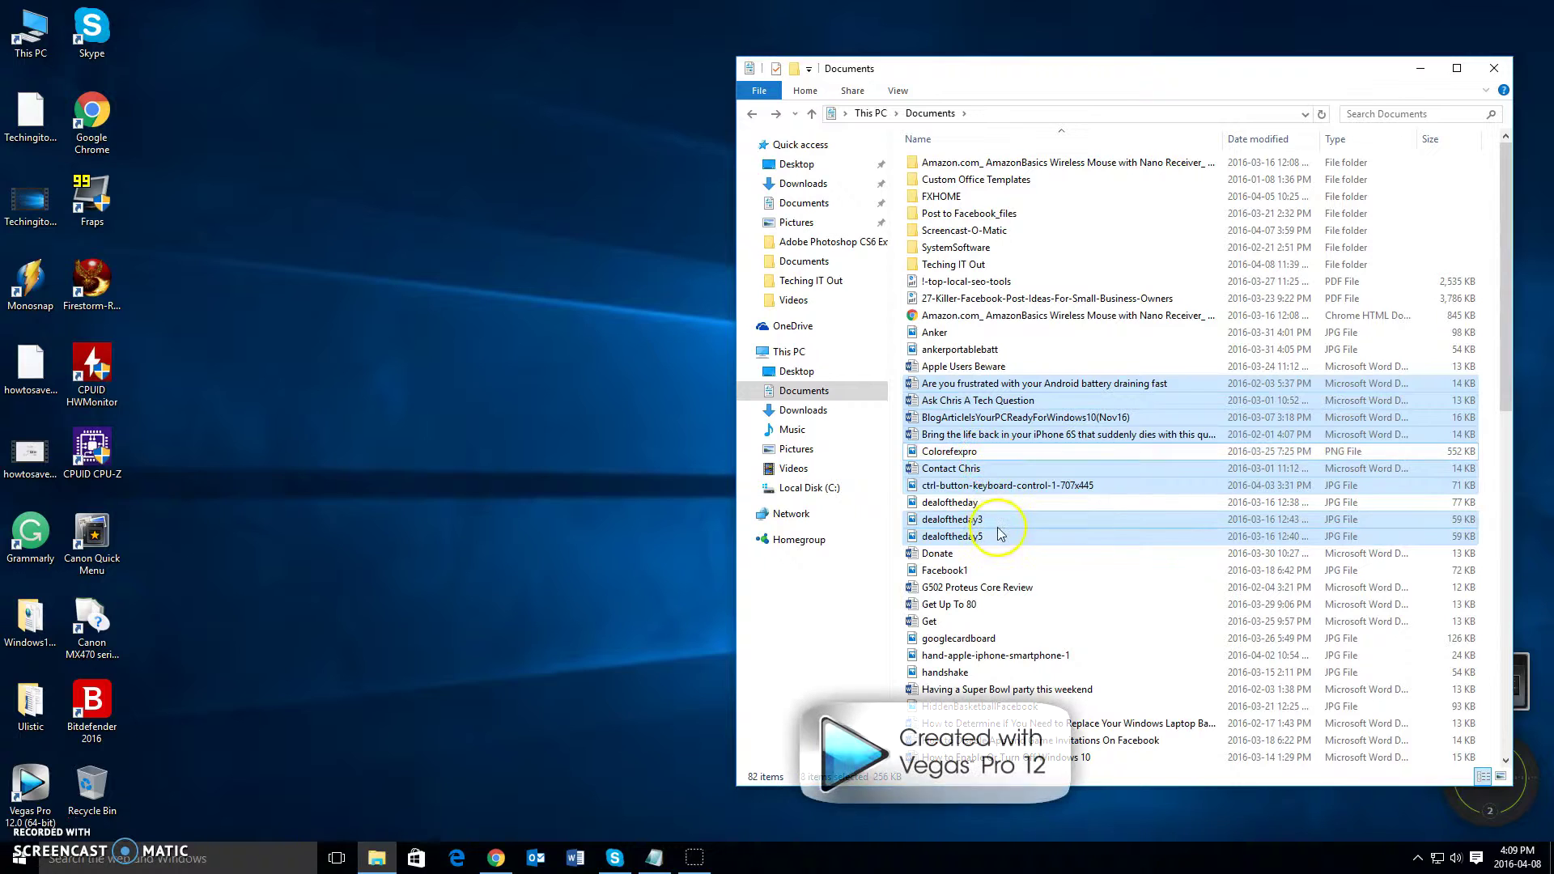
ctrl+click(996, 519)
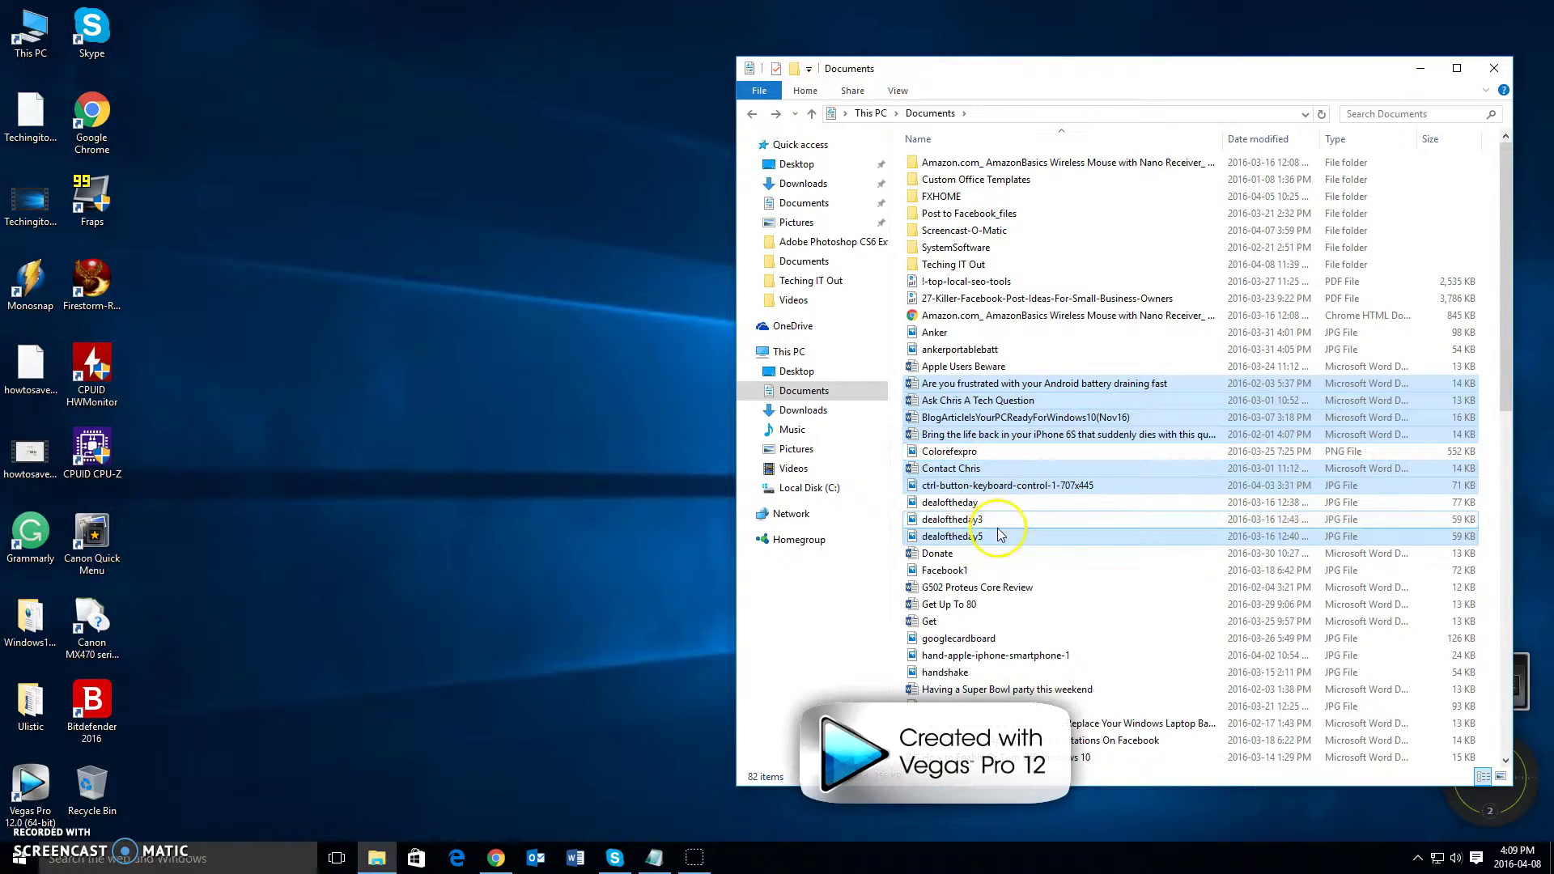
ctrl+click(998, 485)
- Cut the five Word documents (69 KB) and go to the Teching IT Out folder
right_click(964, 412)
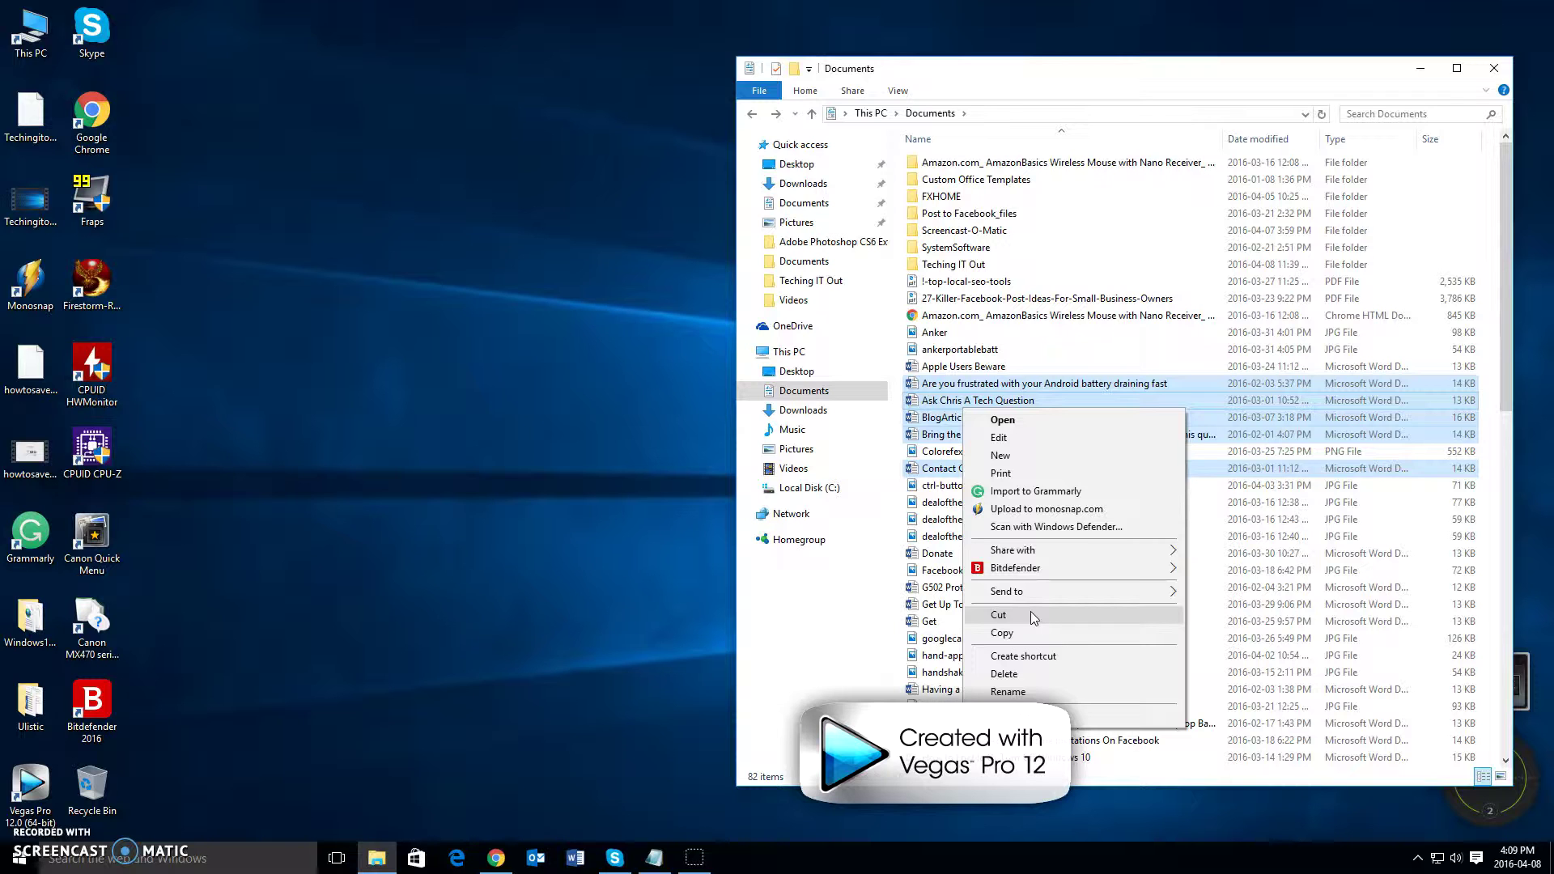
click(1031, 615)
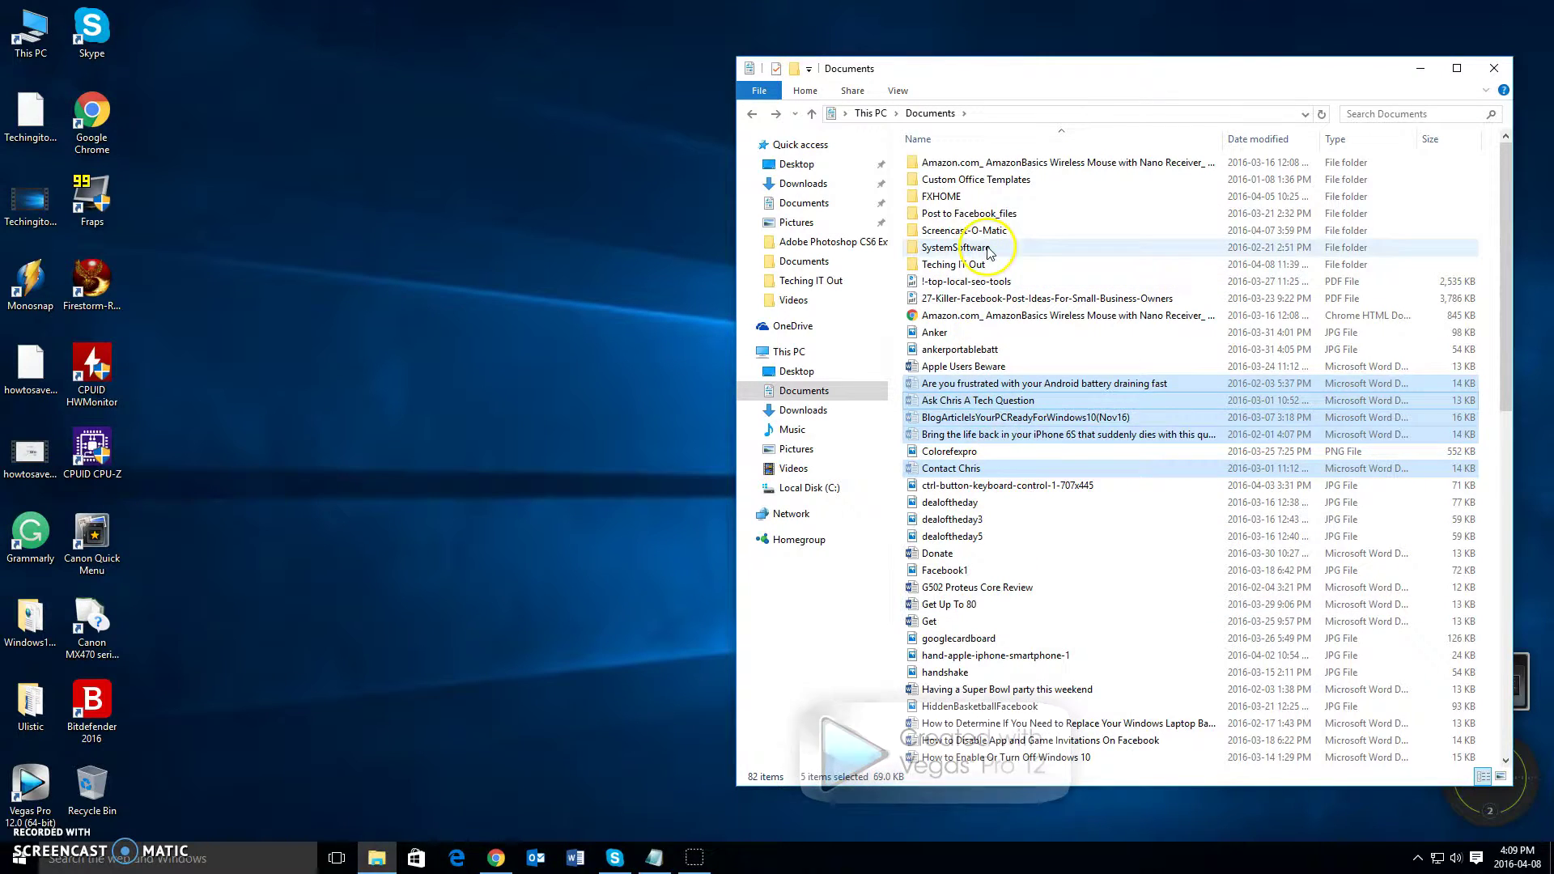
click(833, 285)
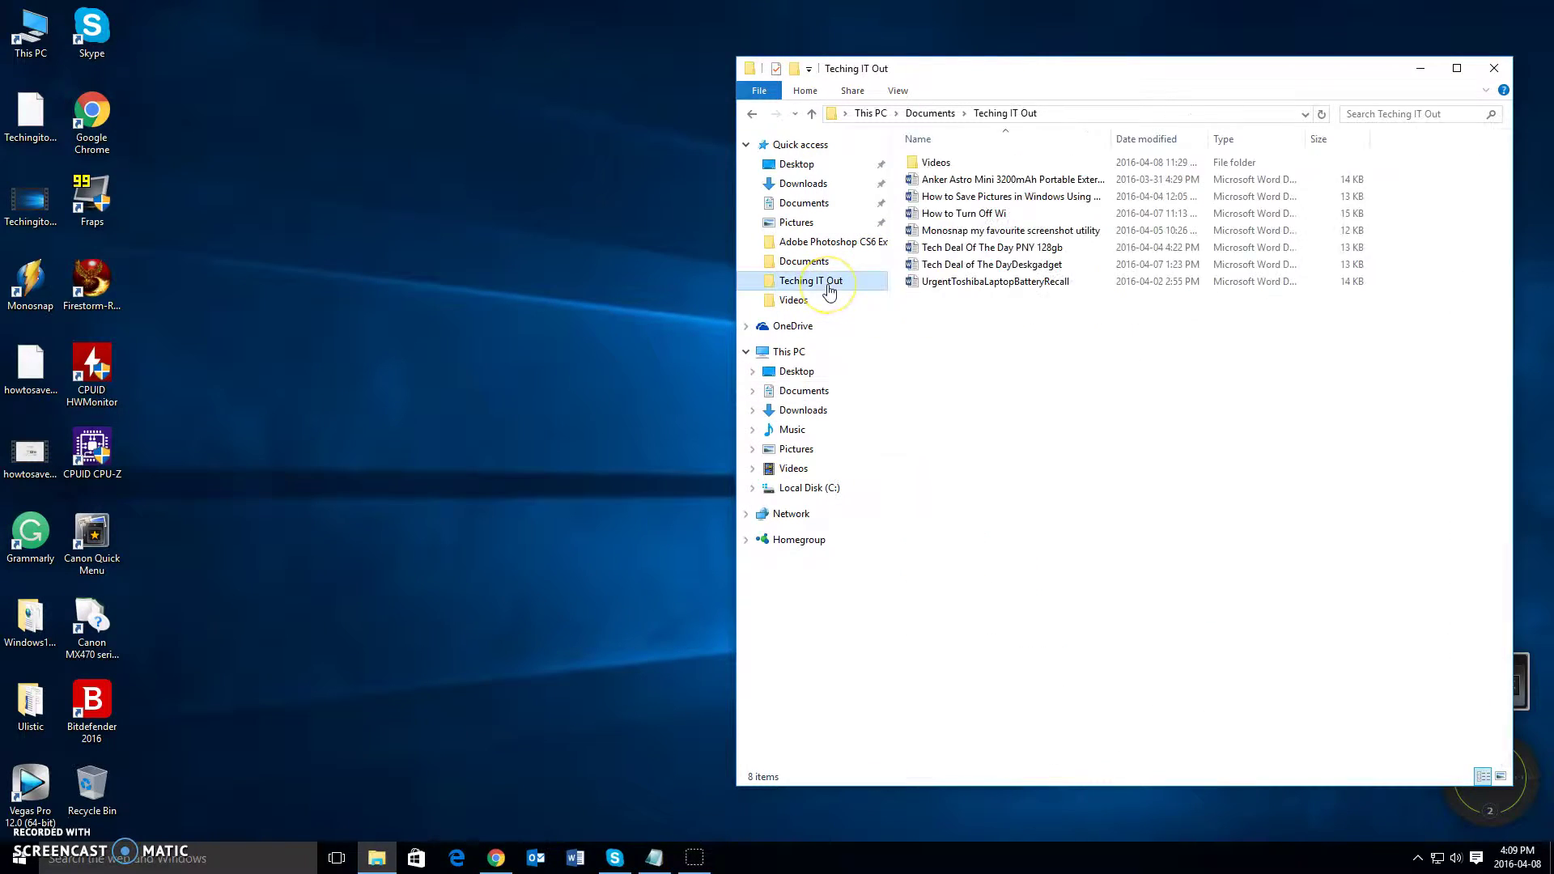
- Paste the five Word documents into Teching IT Out and clear the selection
right_click(1027, 355)
click(1069, 488)
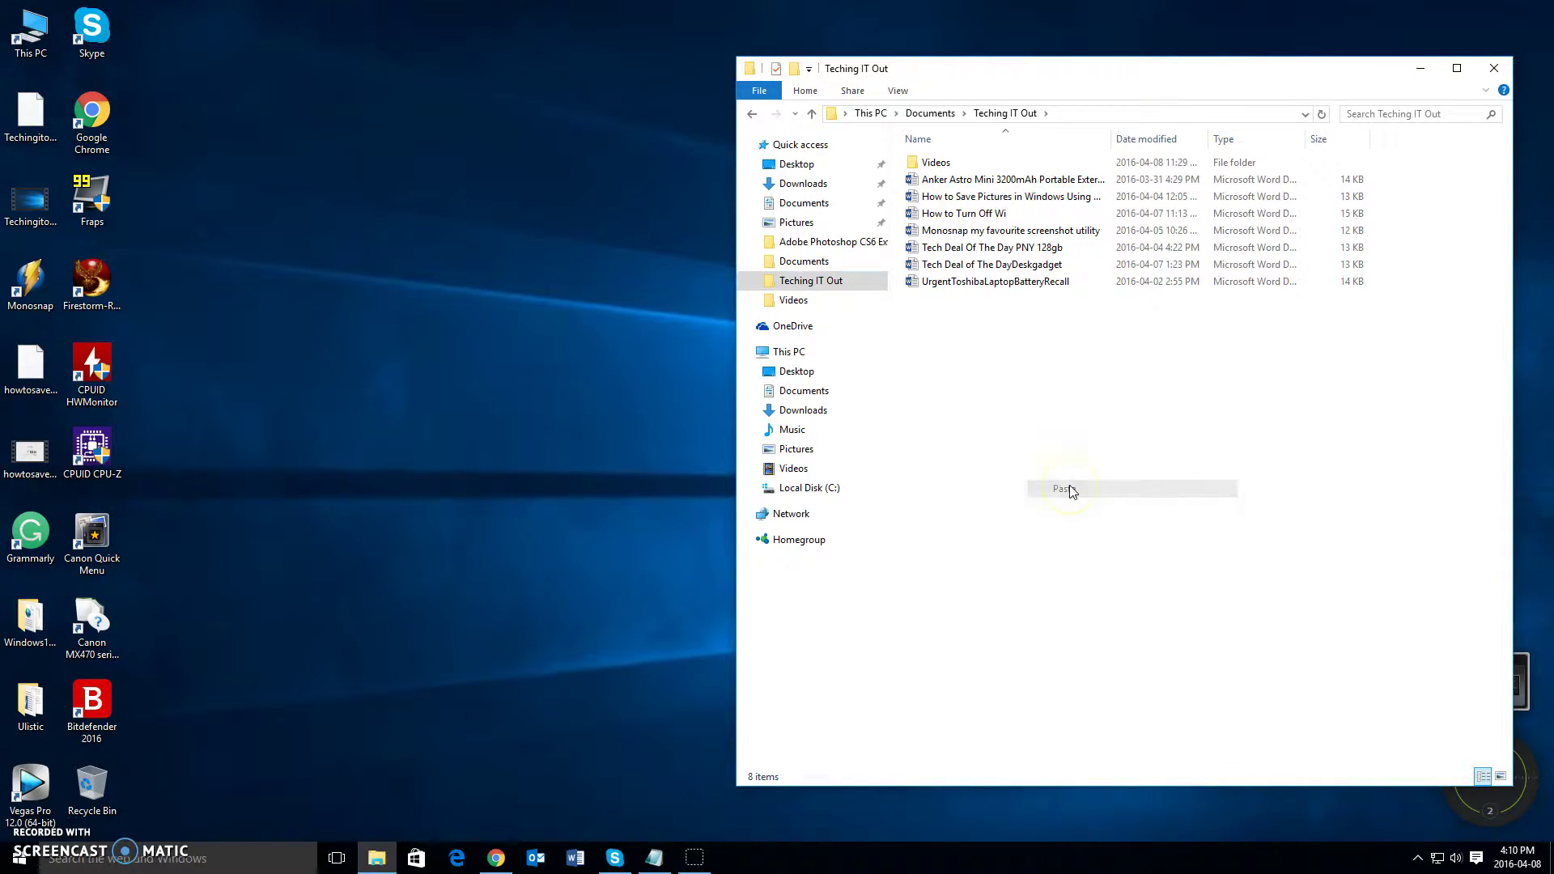
click(1020, 490)
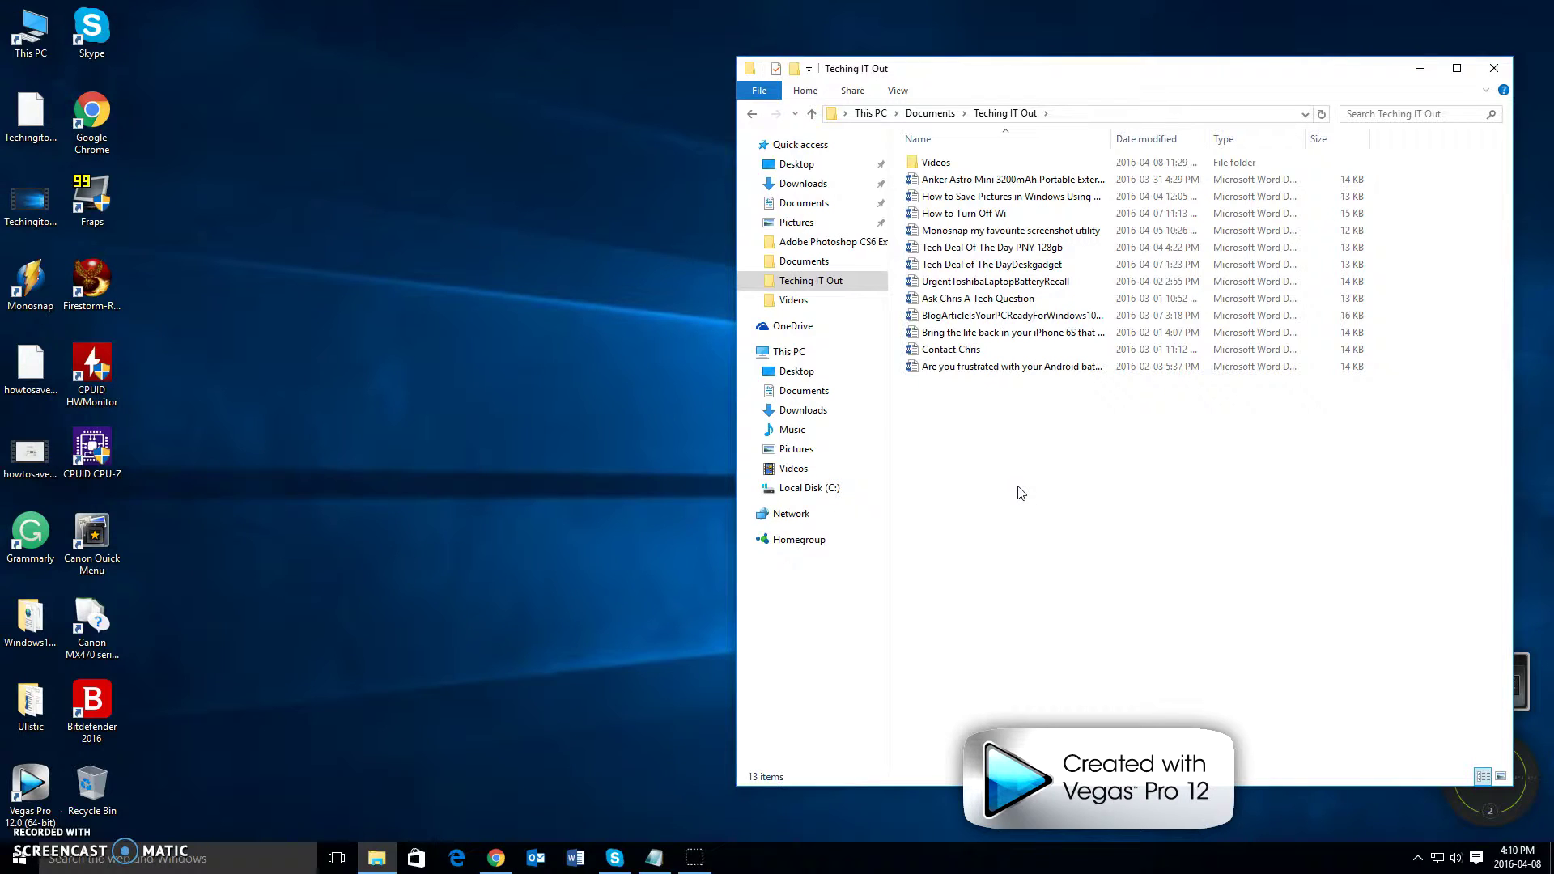
click(1038, 481)
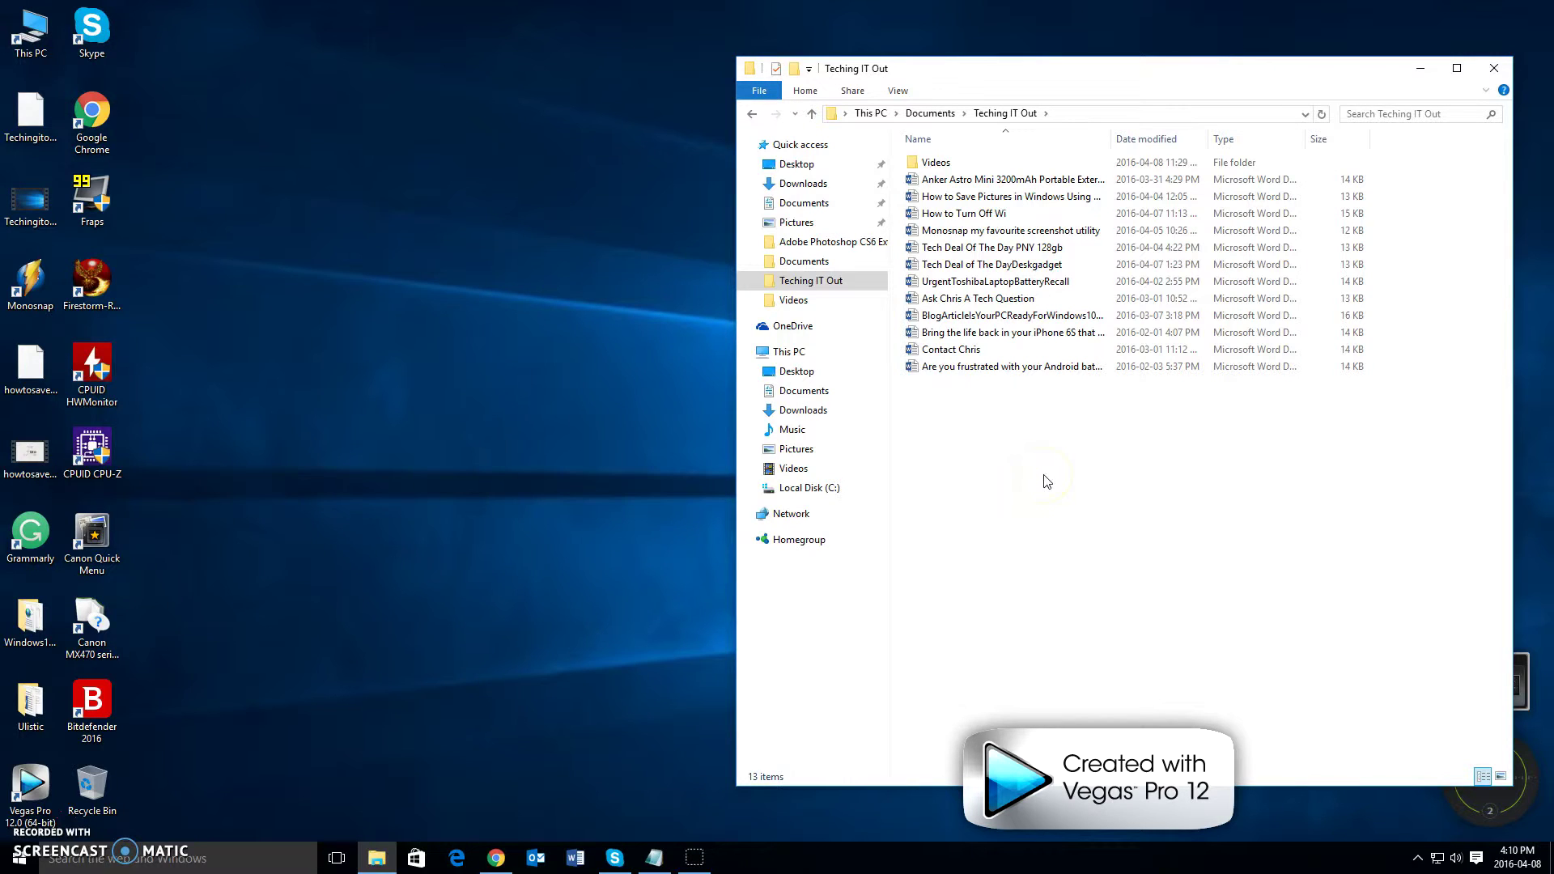